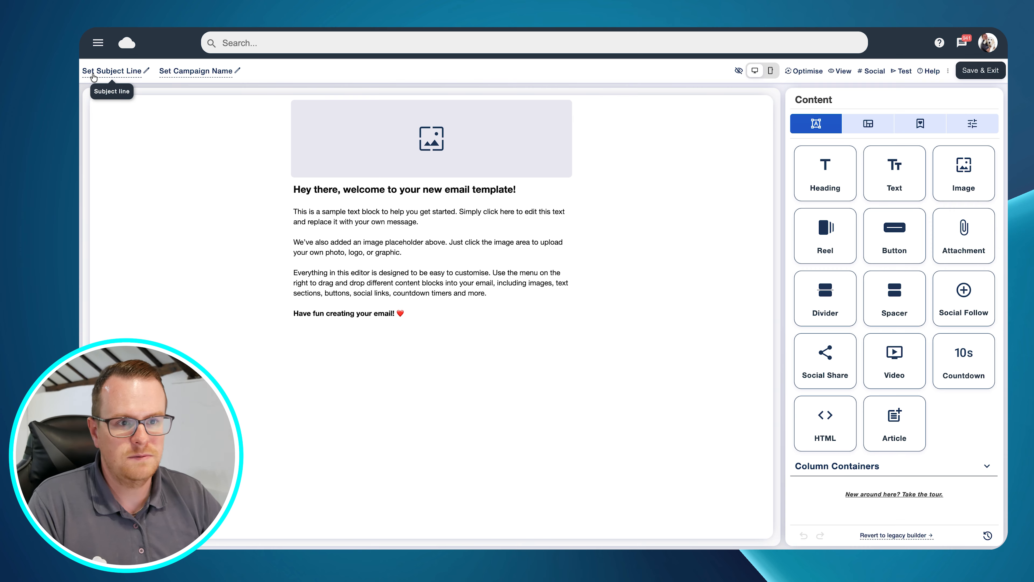
Set the email's subject line to "Summer Newsletter".
click(94, 72)
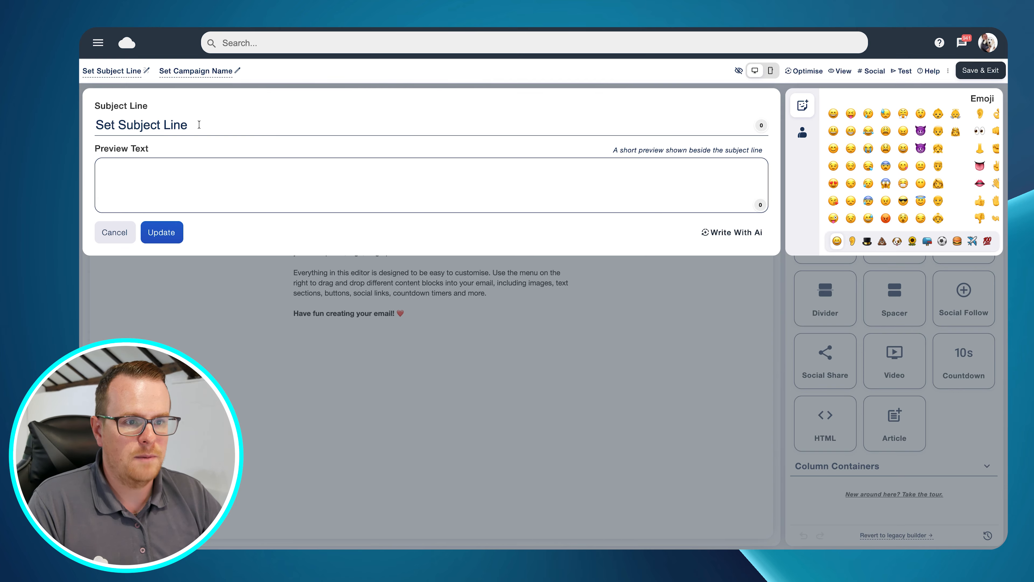
text(S)
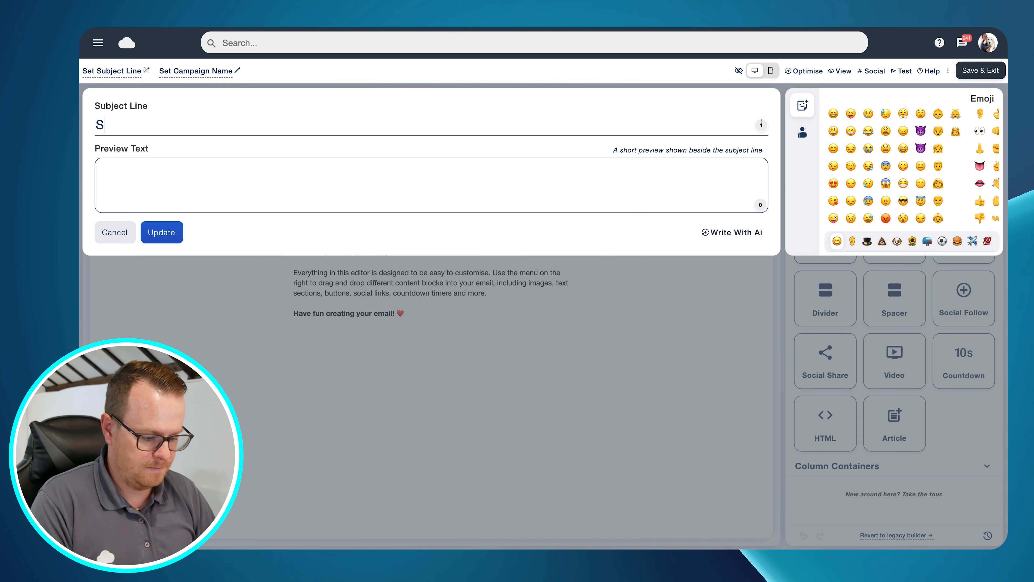
text(ummer Newslee)
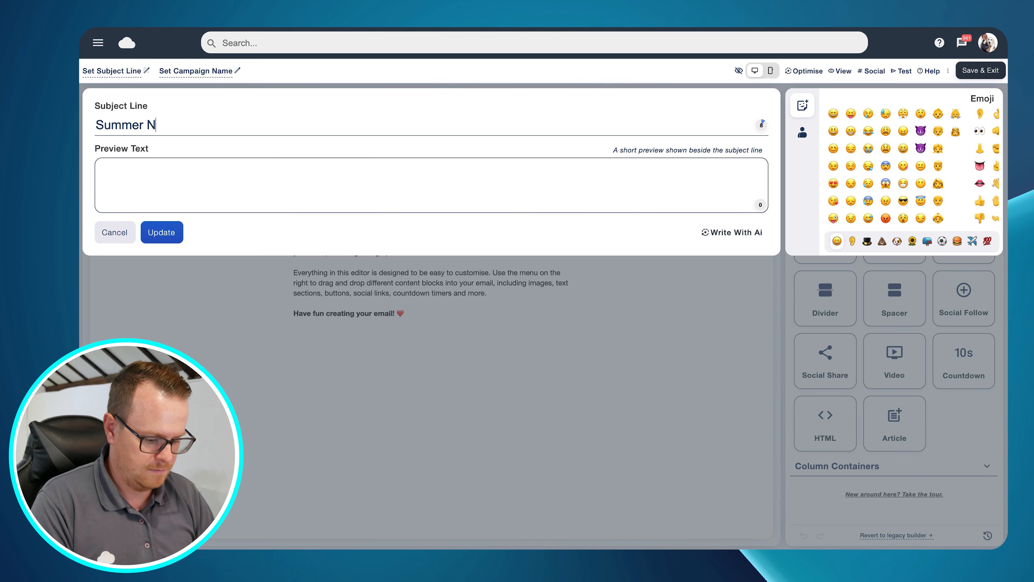
key(BackSpace)
key(BackSpace)
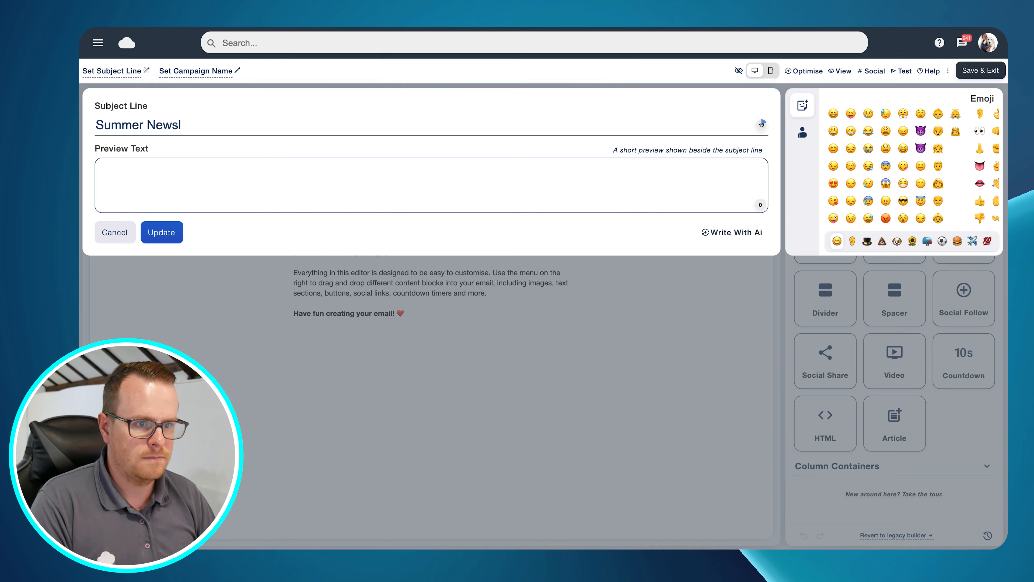
text(etter)
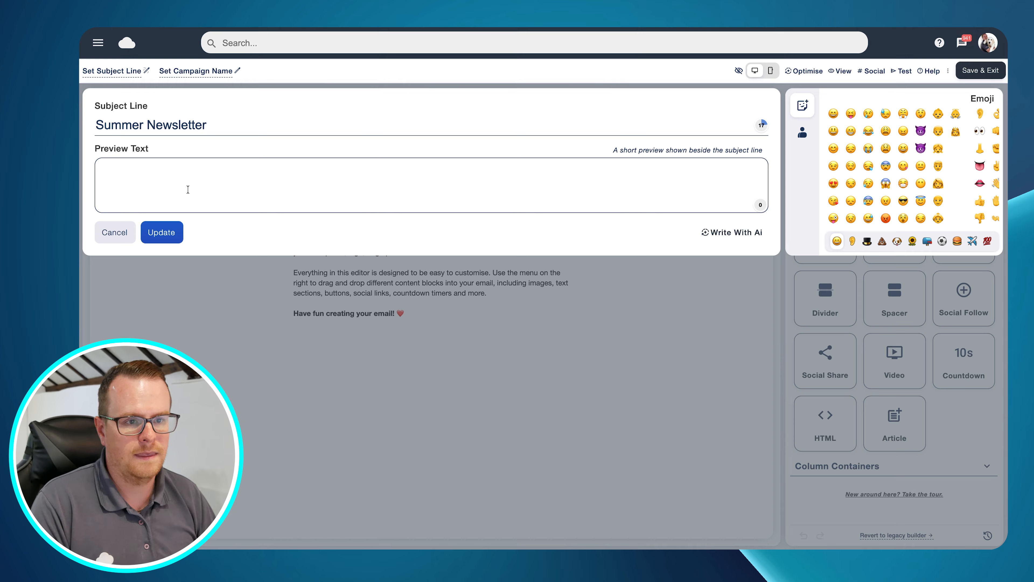
Enter the preview text "Check out our summer newsletter 😎" with the sunglasses emoji and save the subject line settings.
click(188, 190)
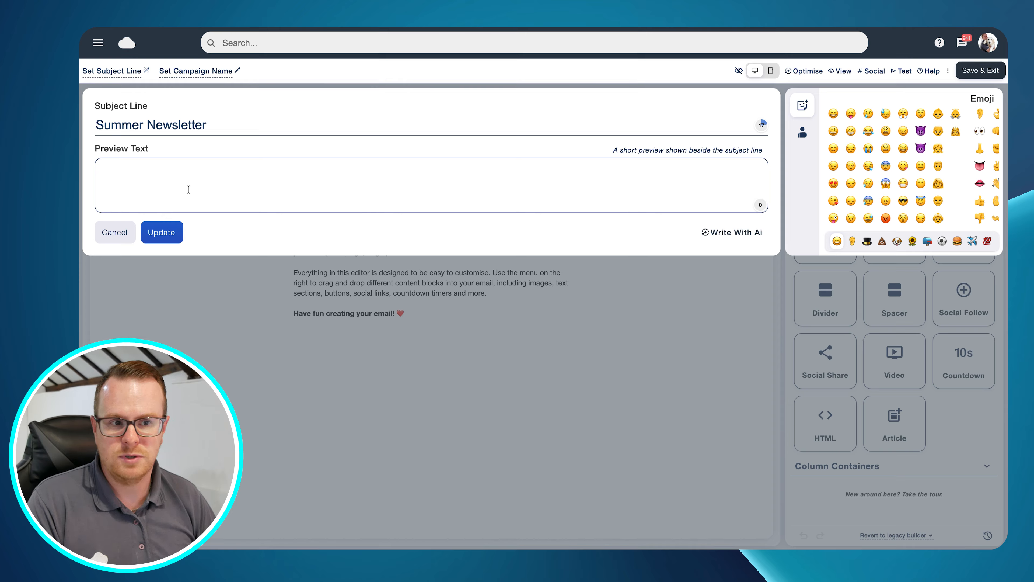
text(Check o)
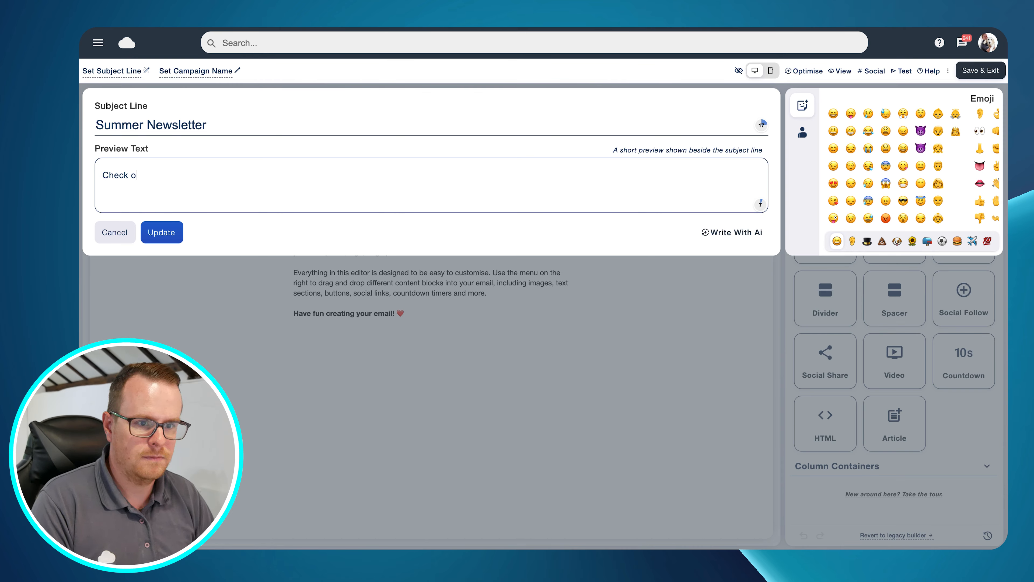
text(ut our sum)
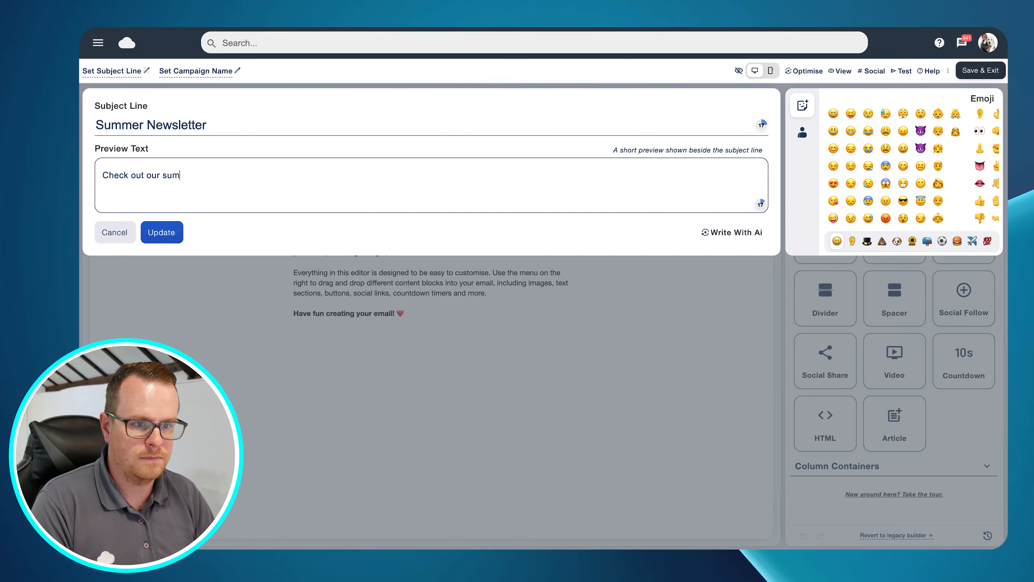
text(mer newsletter)
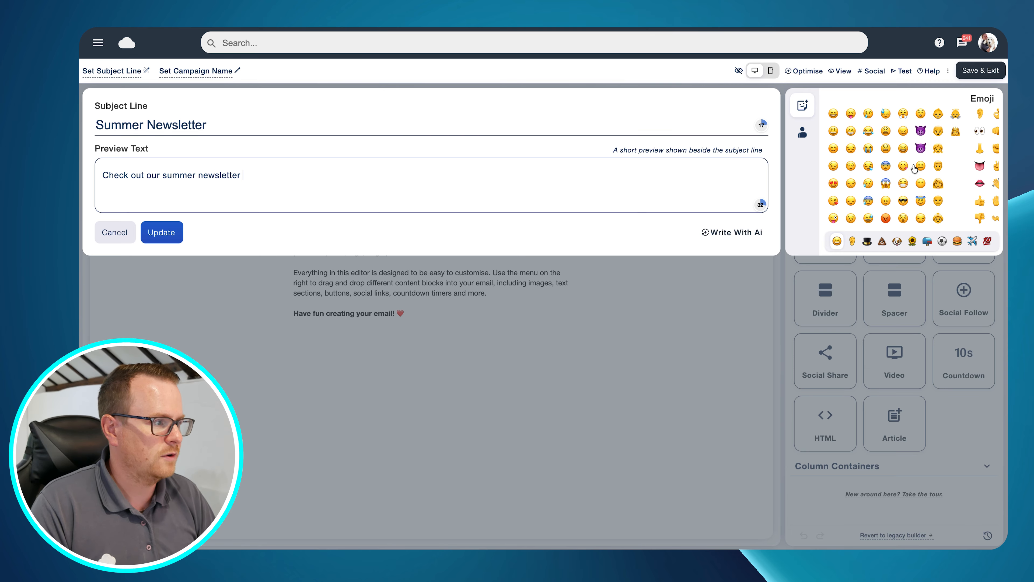
click(903, 200)
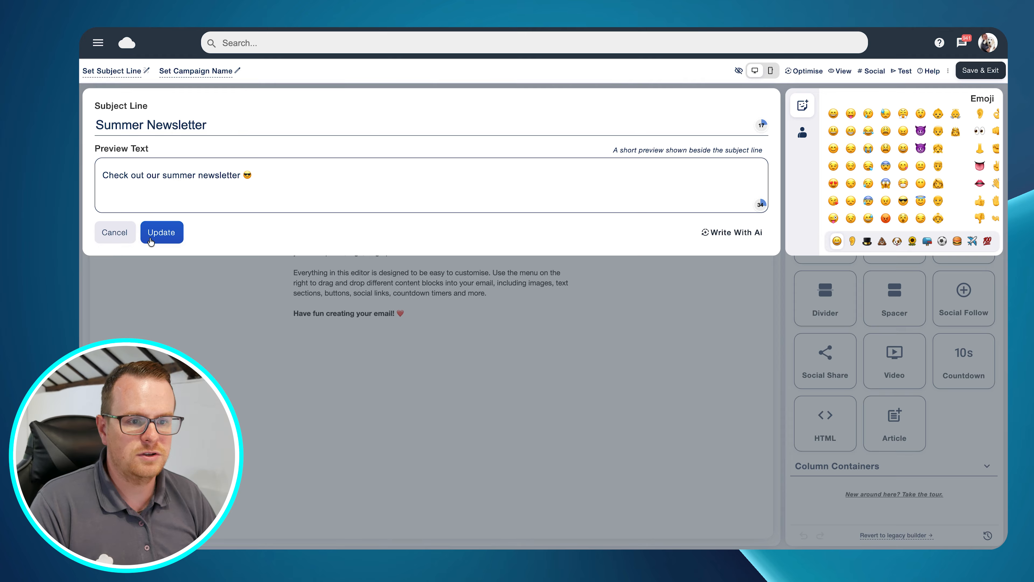
click(158, 236)
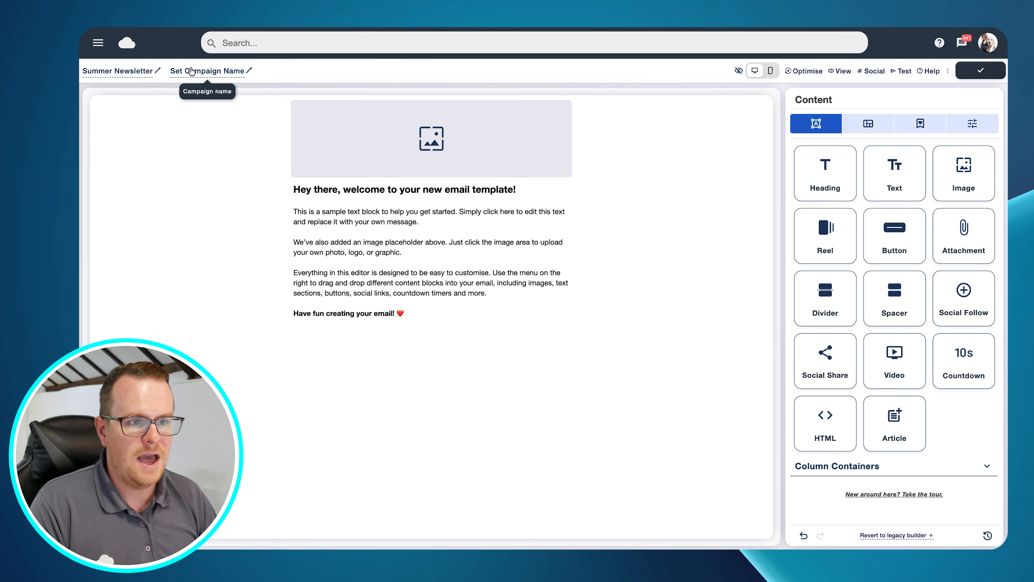
Set the campaign name to "My First Newsletter" and save it.
click(200, 72)
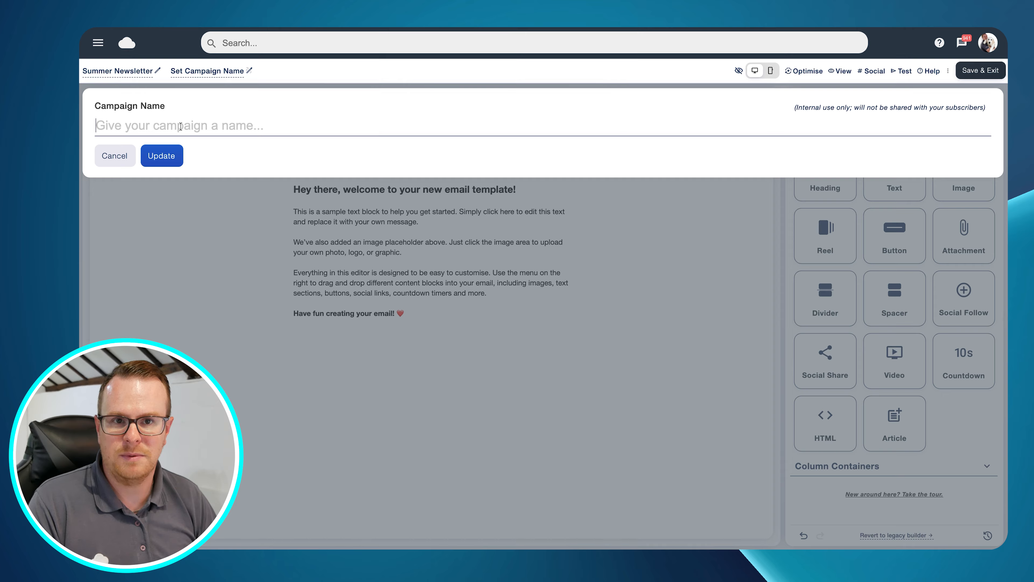
text(My Fir)
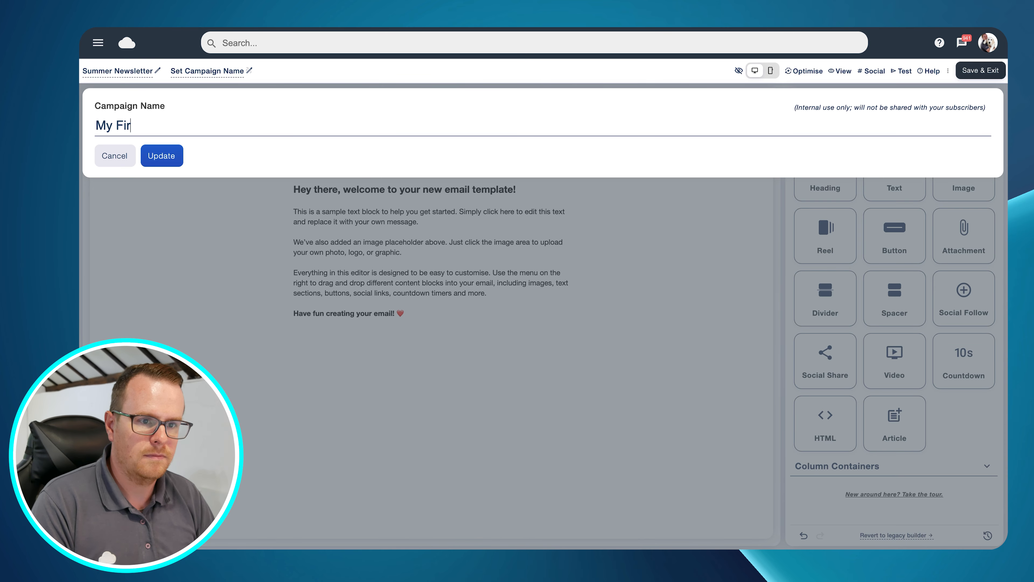
text(st Newsletter)
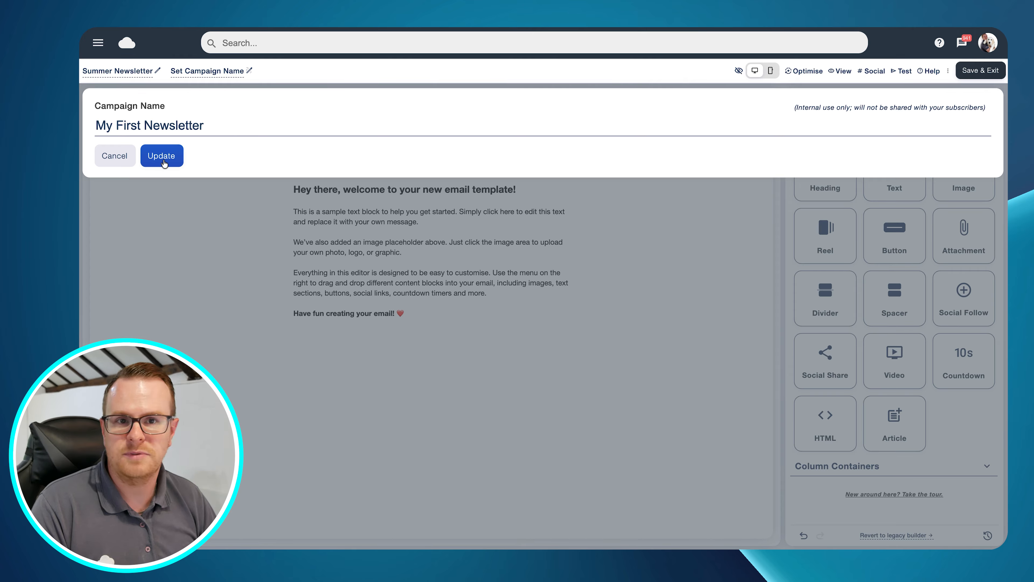
click(164, 163)
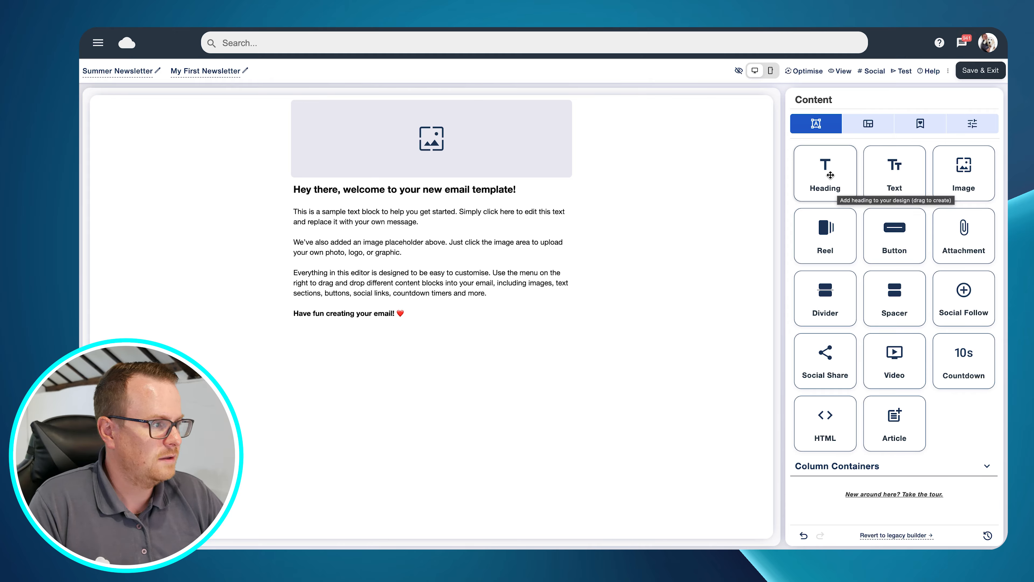
Add a heading block between the image placeholder and the sample text, reading "Welcome To Our Newsletter", and finish editing it.
drag(830, 175, 356, 179)
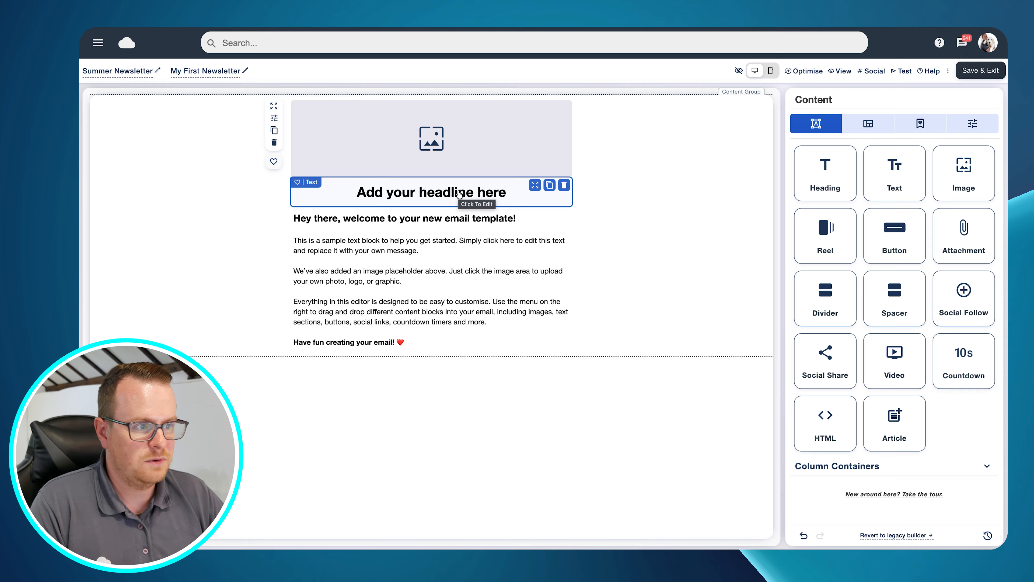
click(417, 195)
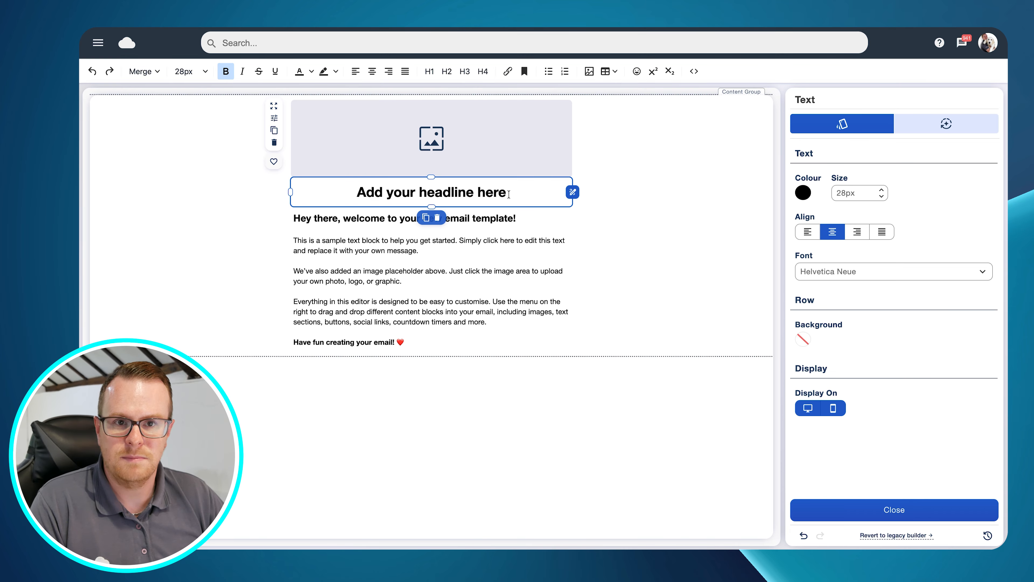
drag(508, 194, 478, 192)
drag(371, 192, 362, 192)
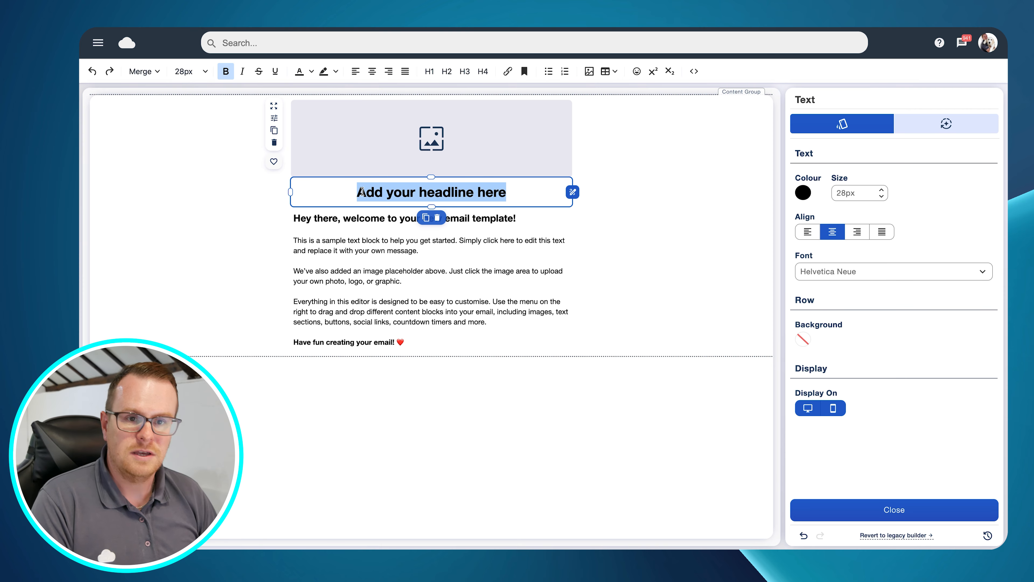
text(Welcome )
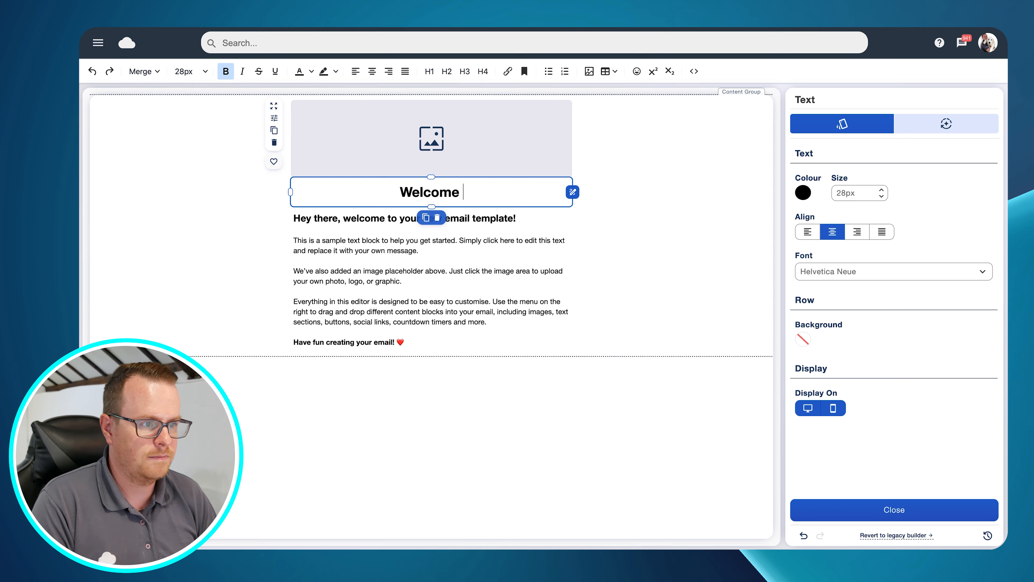
text(To Our )
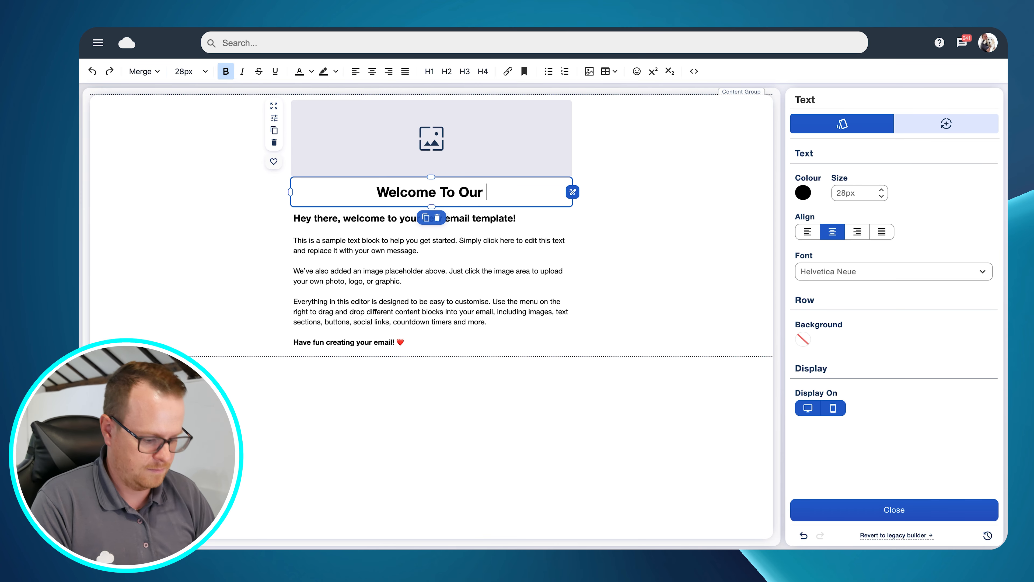
text(Newsletter)
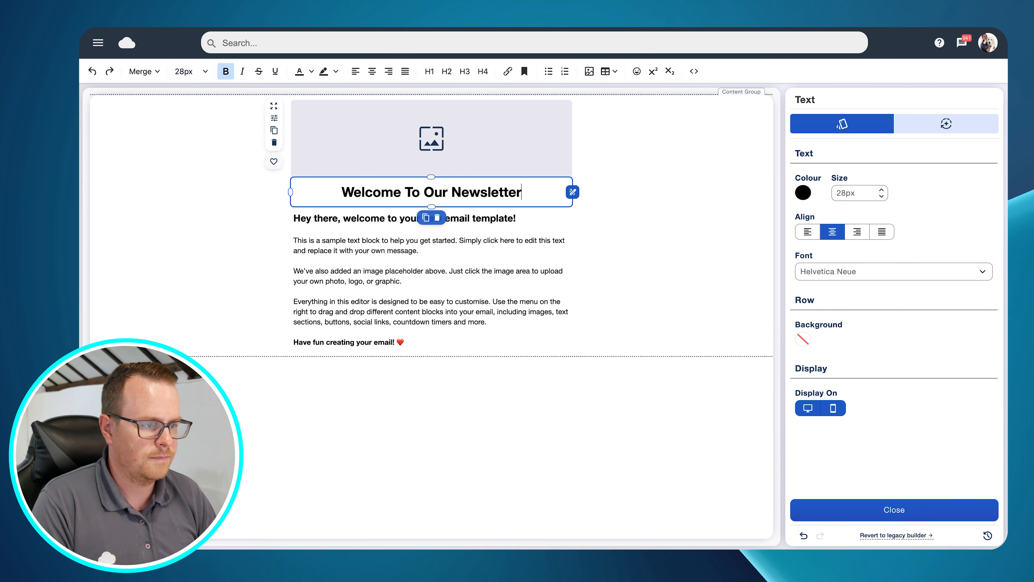
click(516, 192)
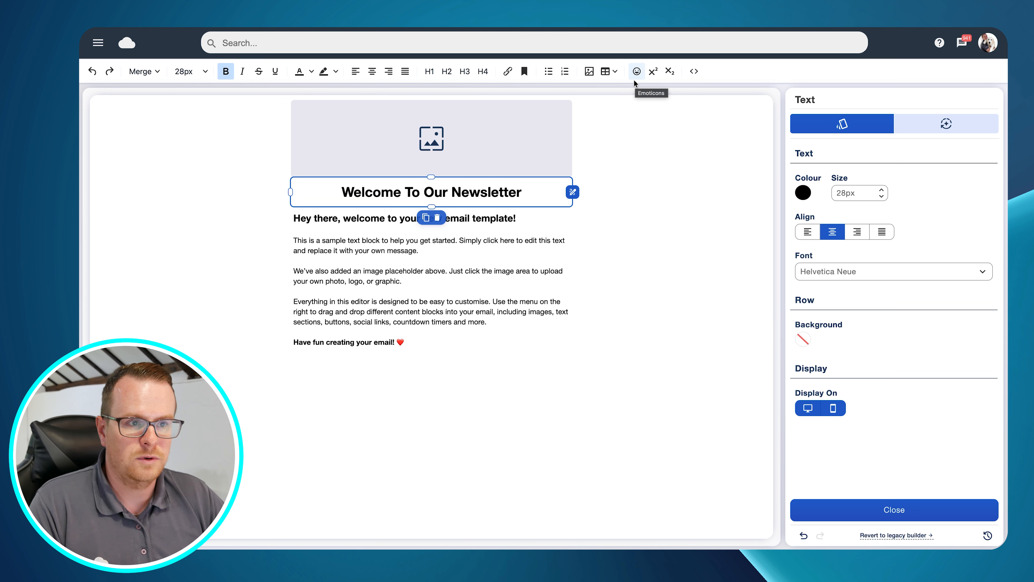
drag(529, 187, 323, 193)
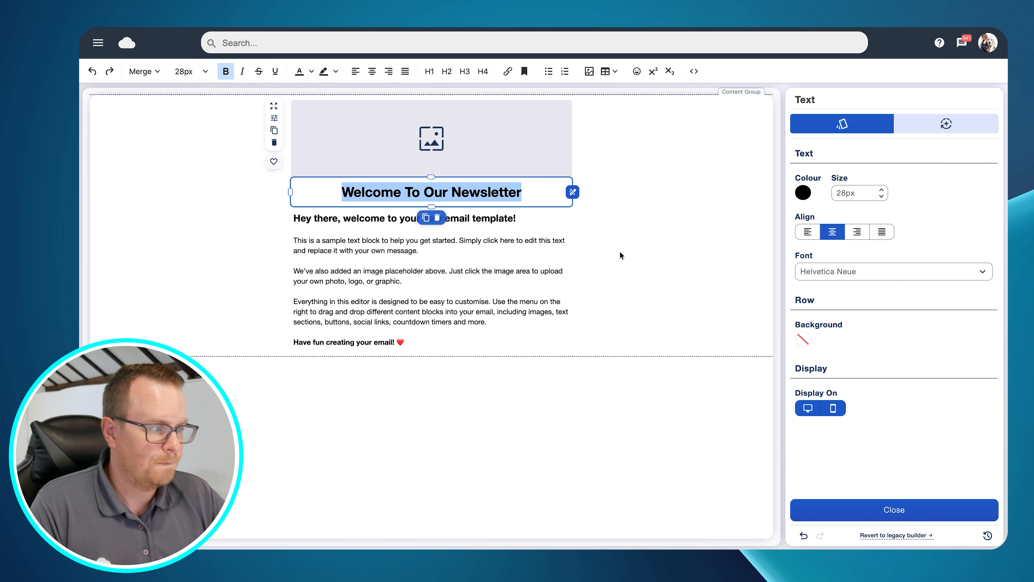
click(872, 510)
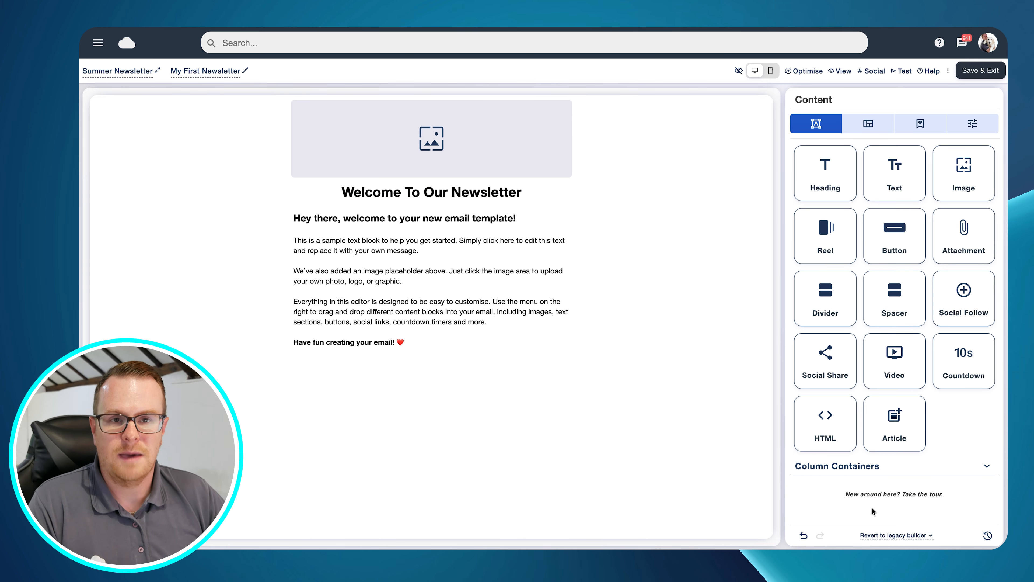
Add the pre-built header with the "New UK Warehouse Now Open!" banner at the top of the email, above the image placeholder.
click(870, 126)
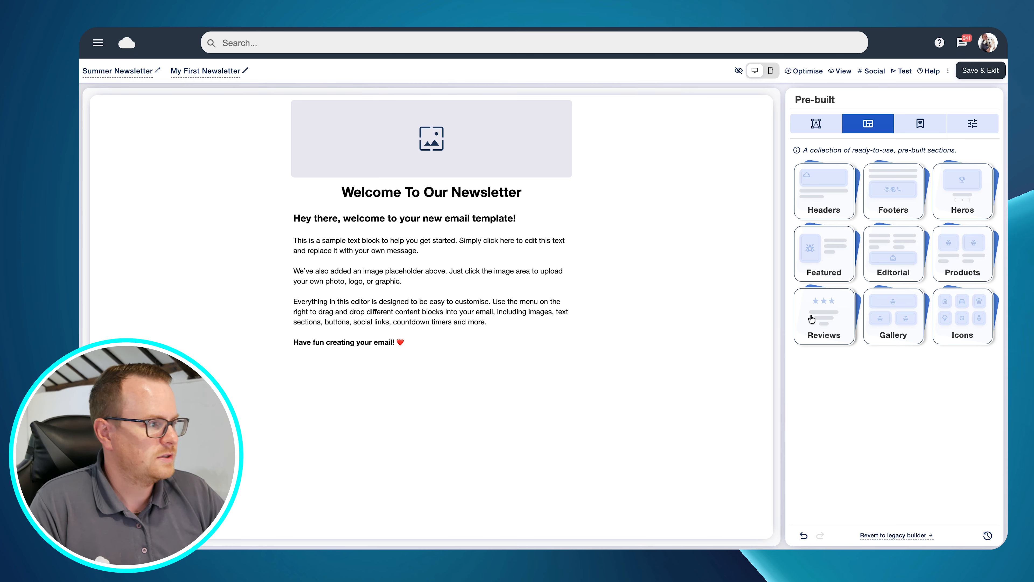
click(826, 188)
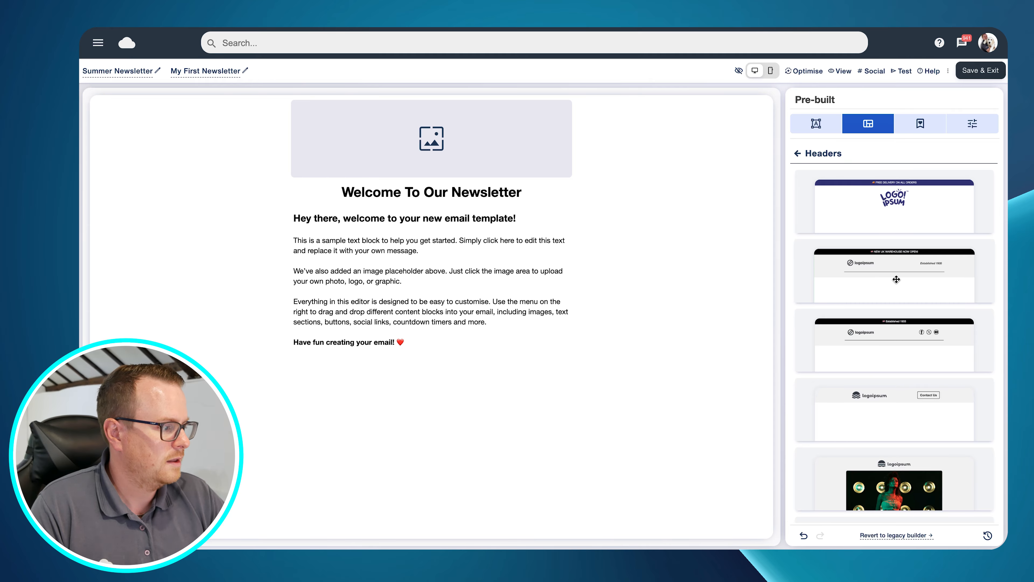
drag(896, 279, 461, 123)
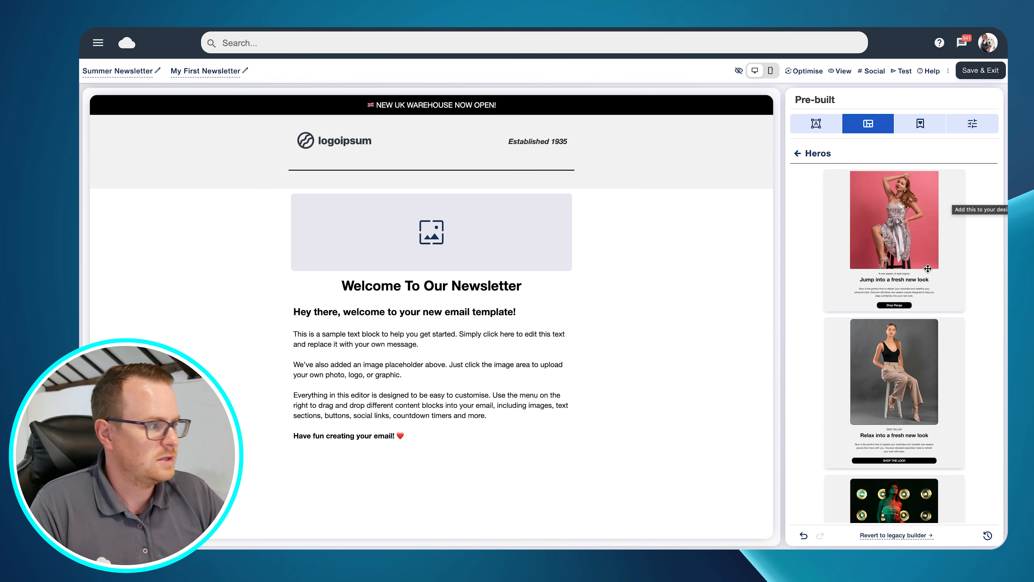
Insert the pre-built hero "Meet the sofa you've been waiting for" between the header and the image placeholder.
scroll(953, 196, down, 10)
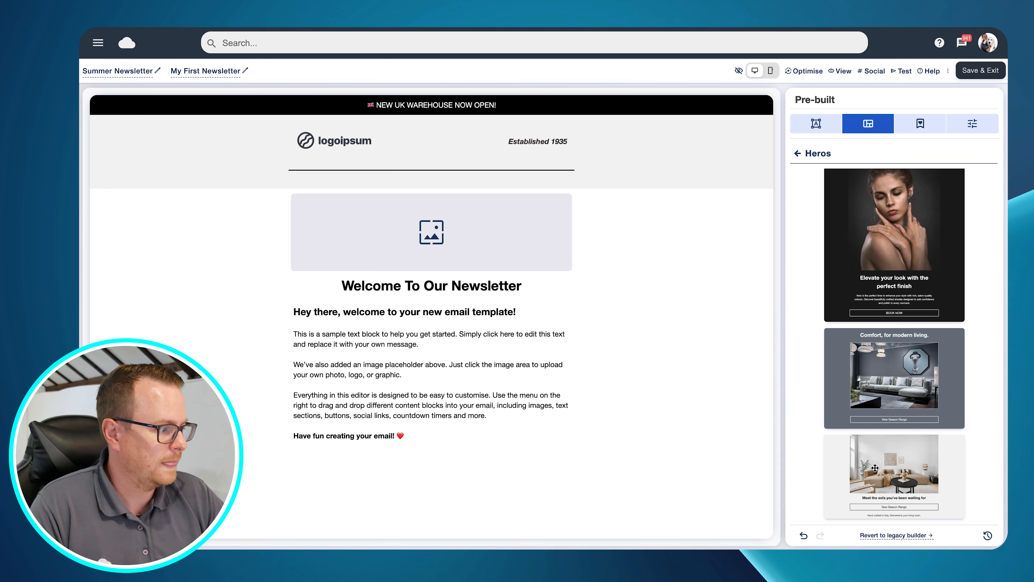
drag(875, 469, 470, 244)
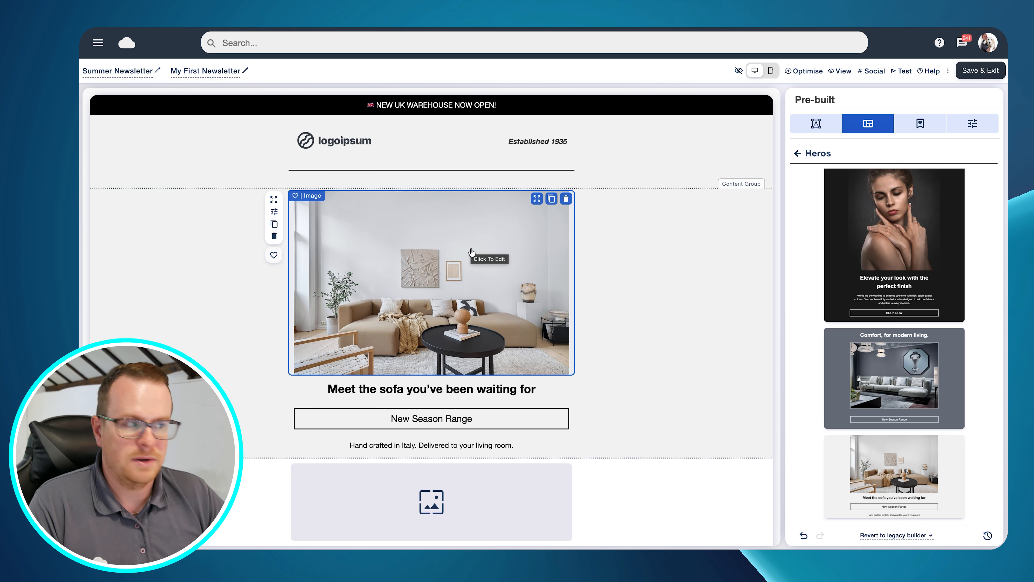
click(798, 154)
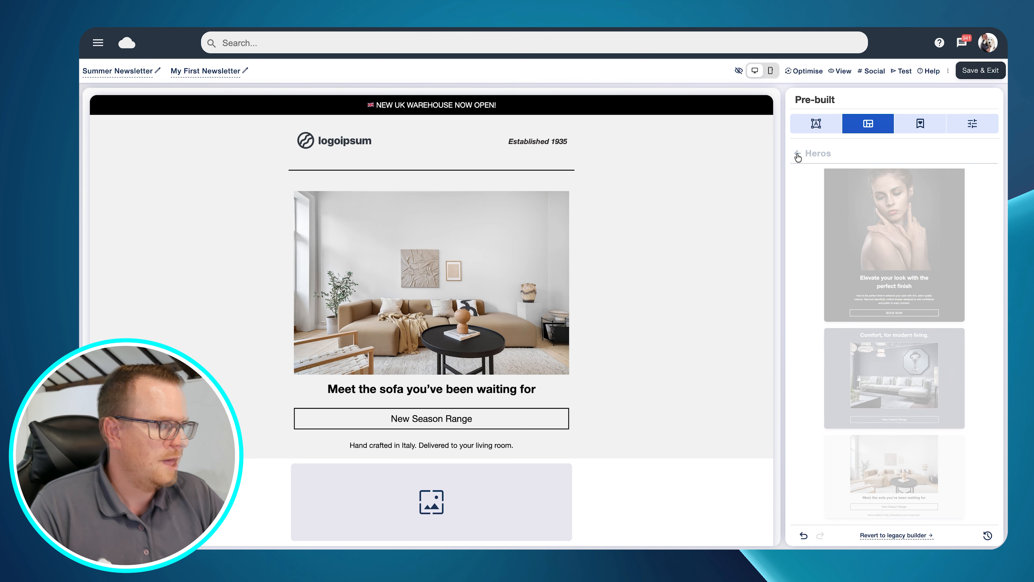
Insert the pre-built products section "Plants We're Loving This Season" directly below the sofa hero.
click(955, 245)
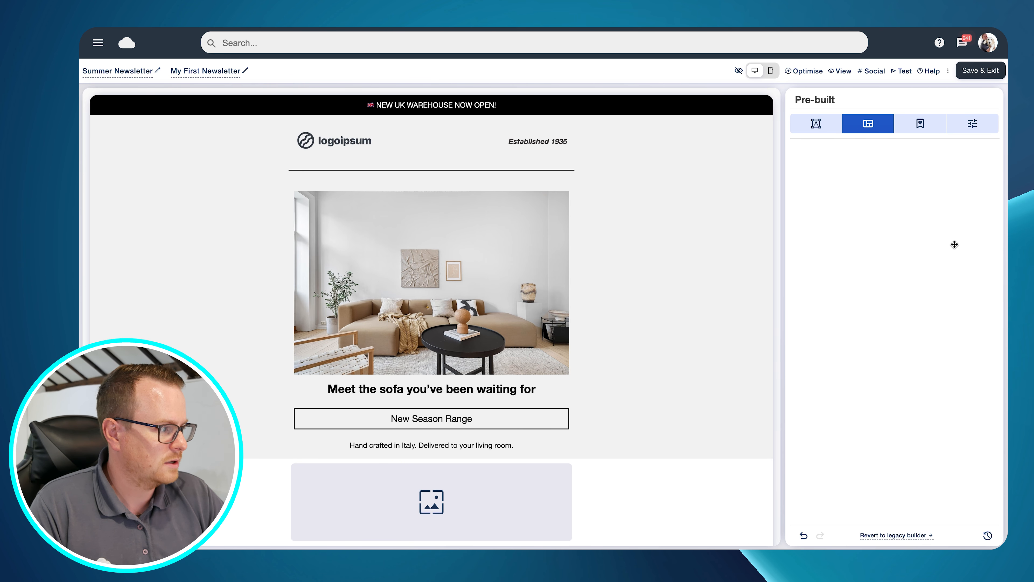
scroll(739, 254, down, 5)
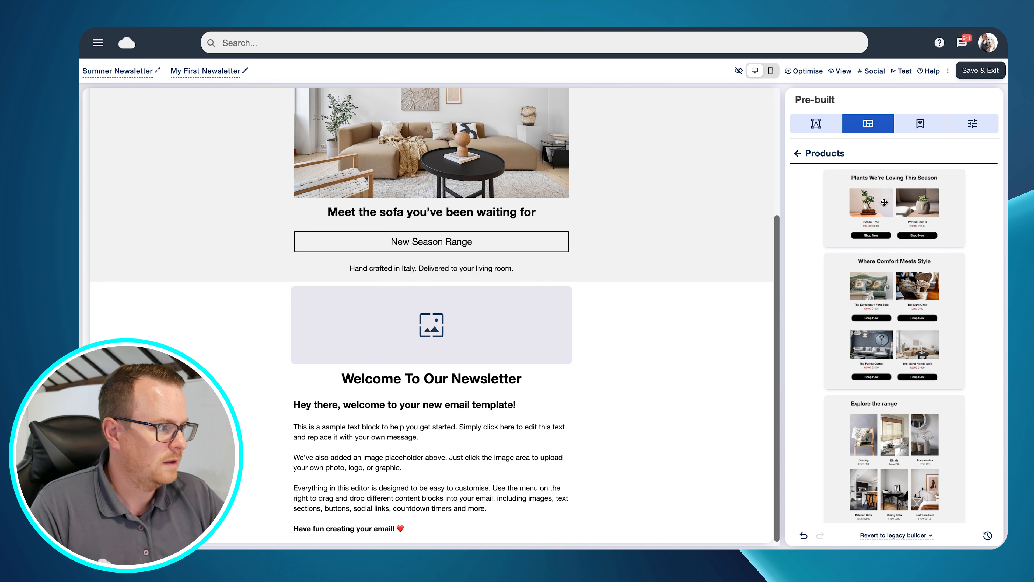
drag(884, 202, 434, 280)
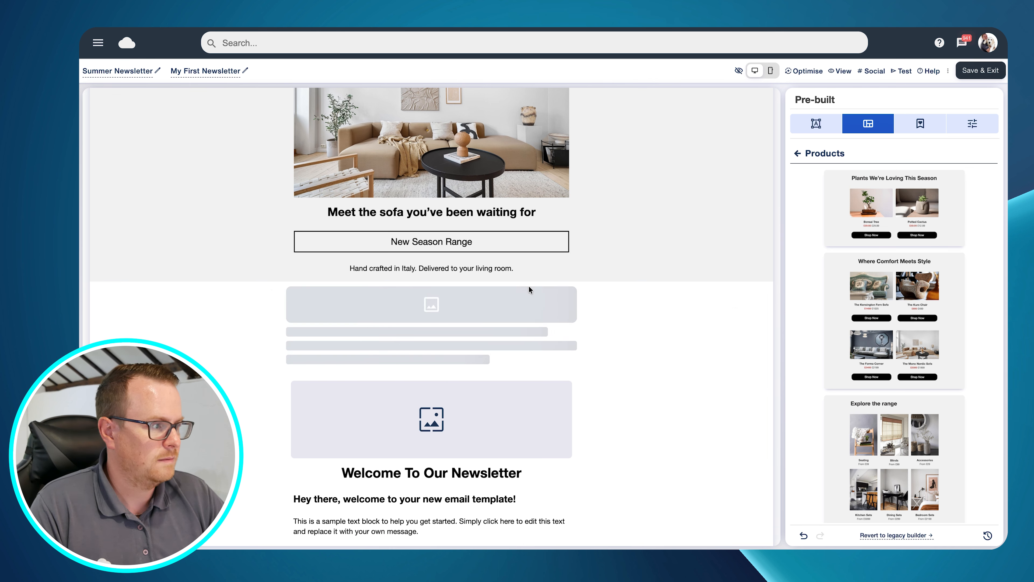
Insert the pre-built footer with social icons, link menu and logoipsum logo directly below the plant products section.
click(799, 156)
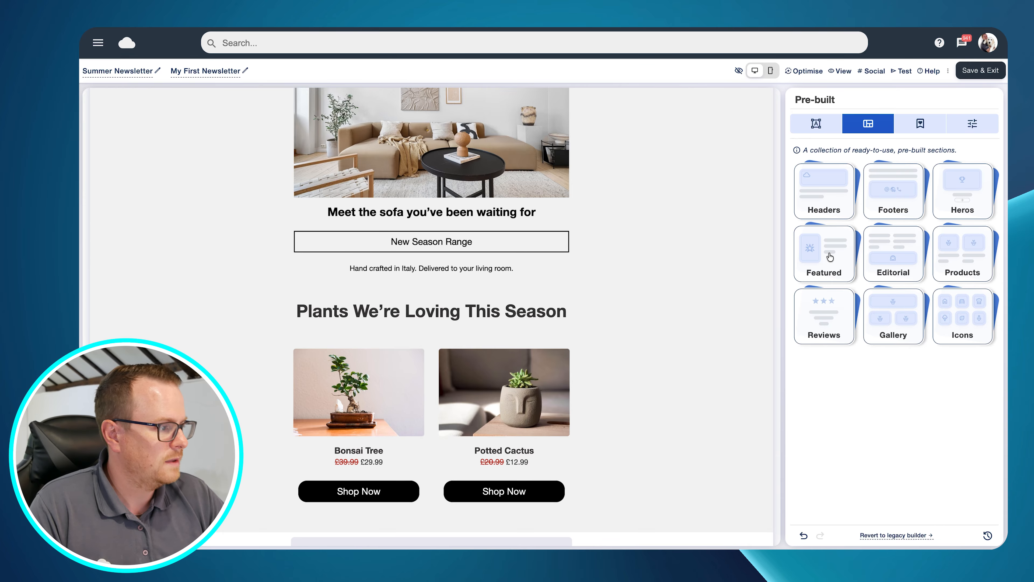
click(900, 206)
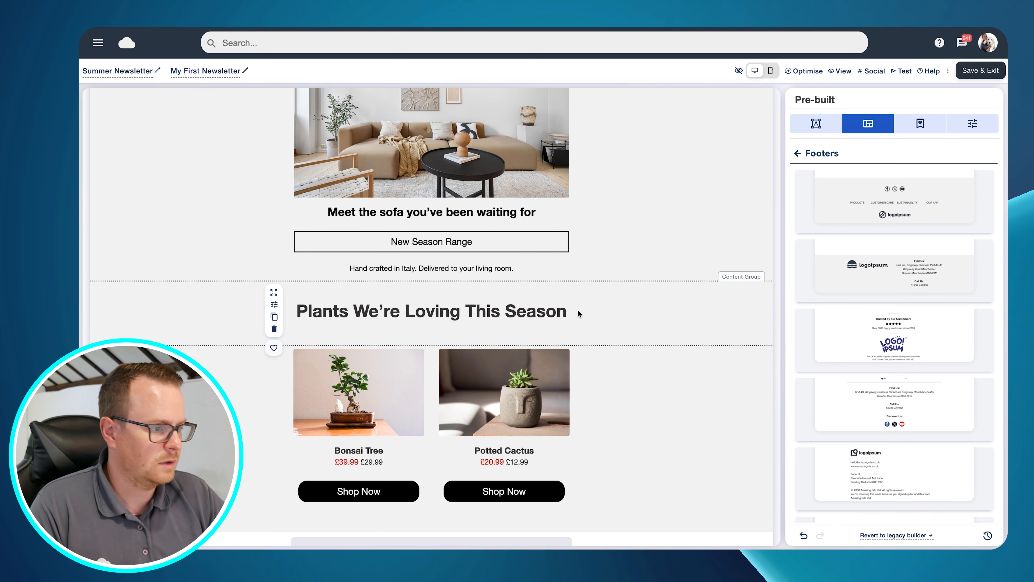
scroll(578, 313, down, 5)
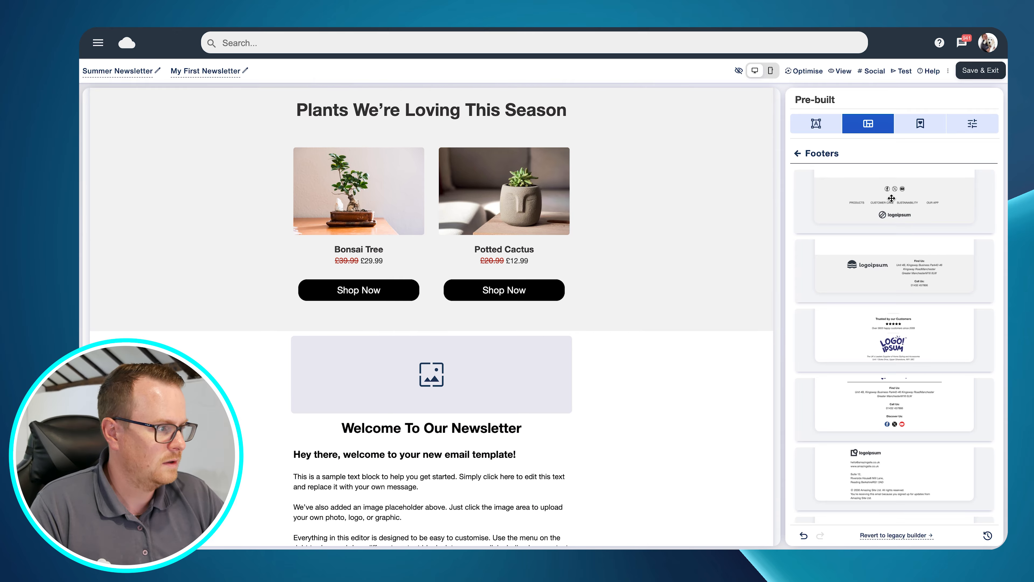
drag(892, 198, 422, 333)
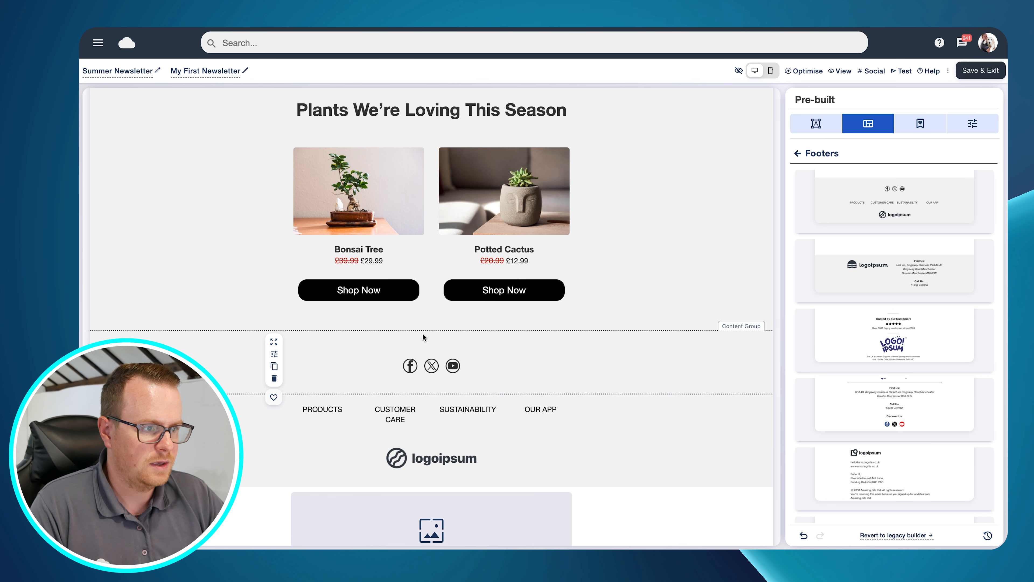
Delete the image placeholder below the footer and the content group holding the "Welcome To Our Newsletter" heading and sample text.
scroll(422, 333, down, 5)
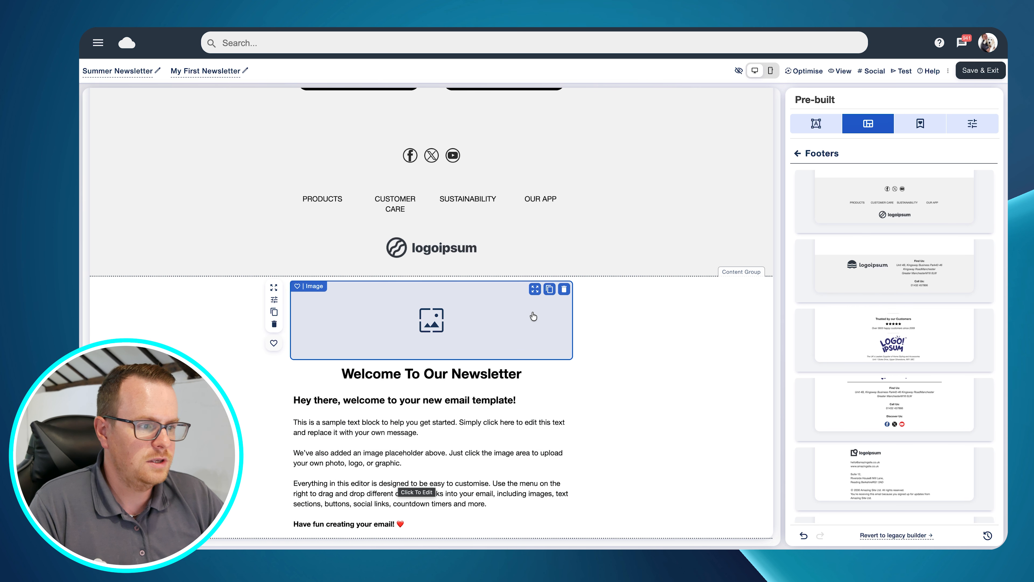
click(564, 289)
click(581, 365)
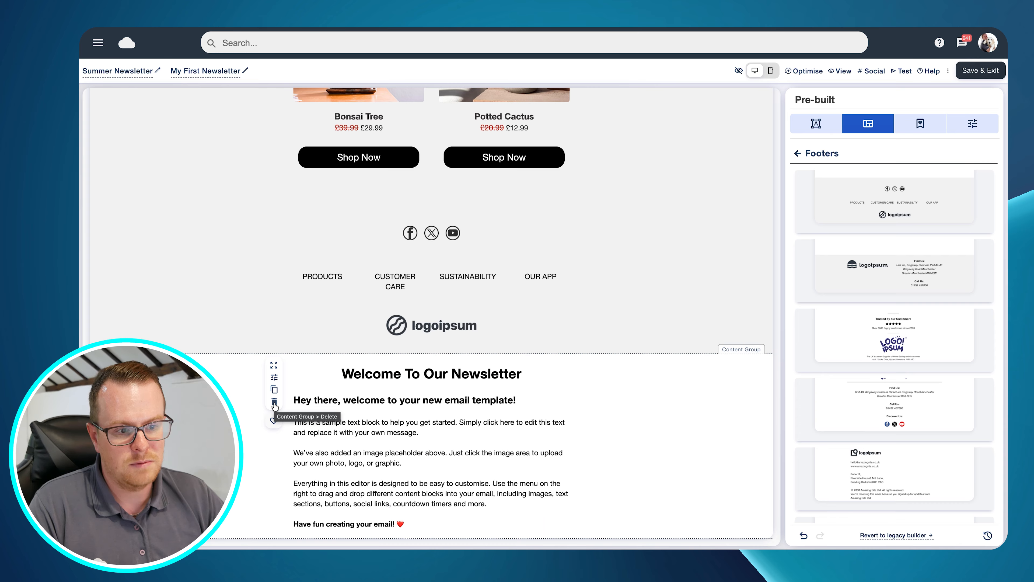
click(274, 402)
click(578, 368)
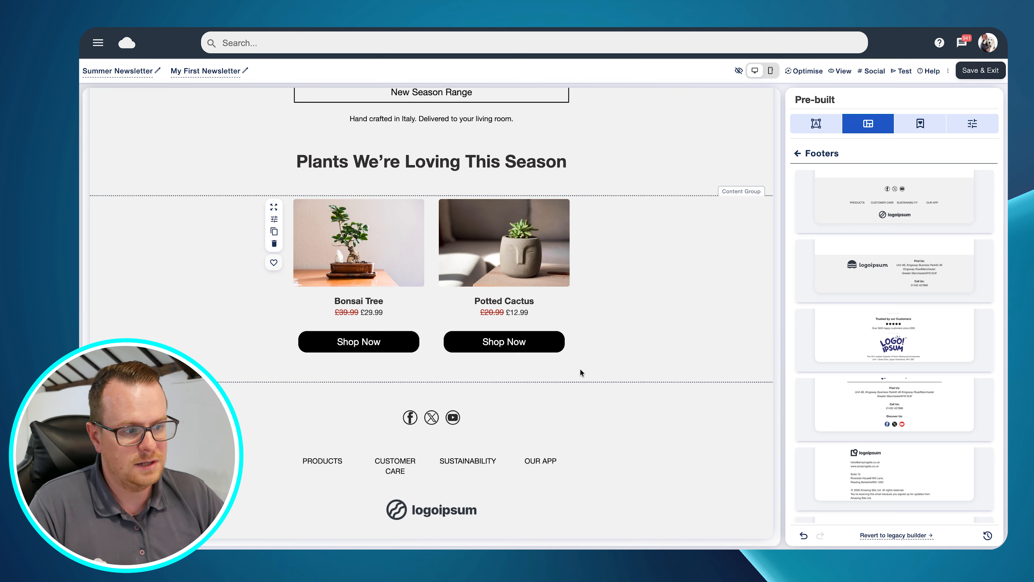
Replace the hero photo with the first green sofa image under Aug 2026 in the File Cloud and shrink it proportionally.
scroll(572, 377, up, 8)
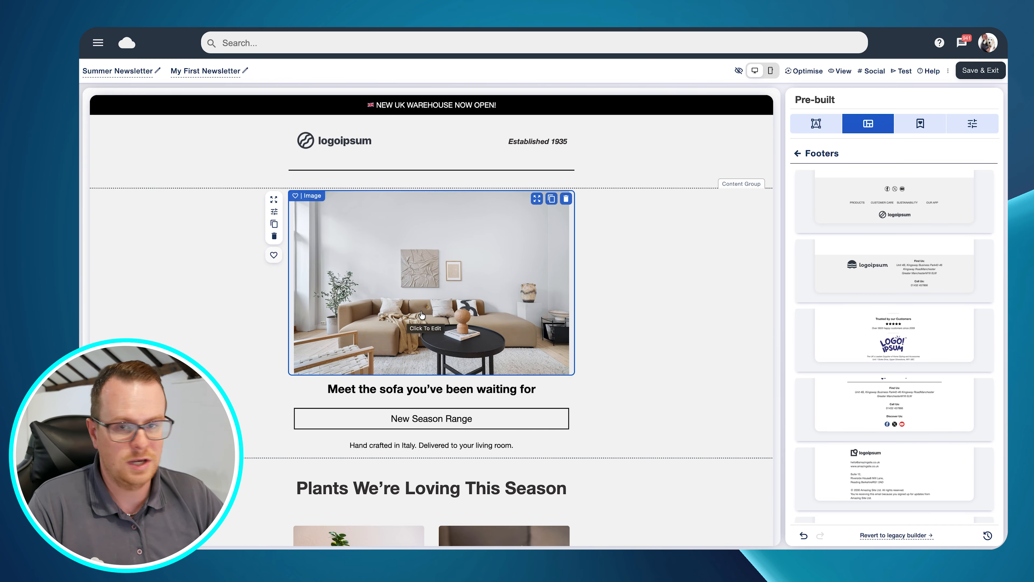
click(373, 285)
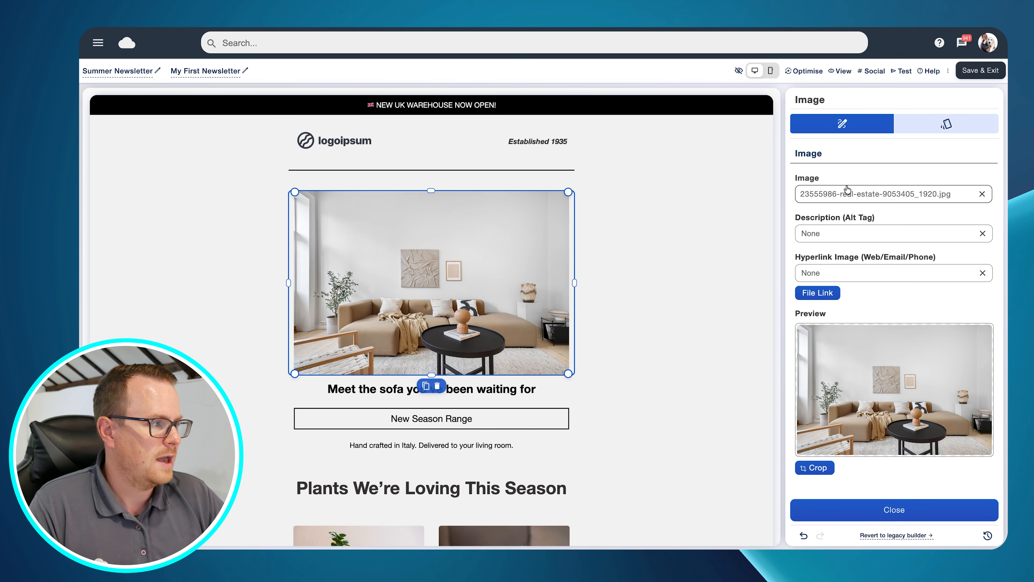
click(854, 195)
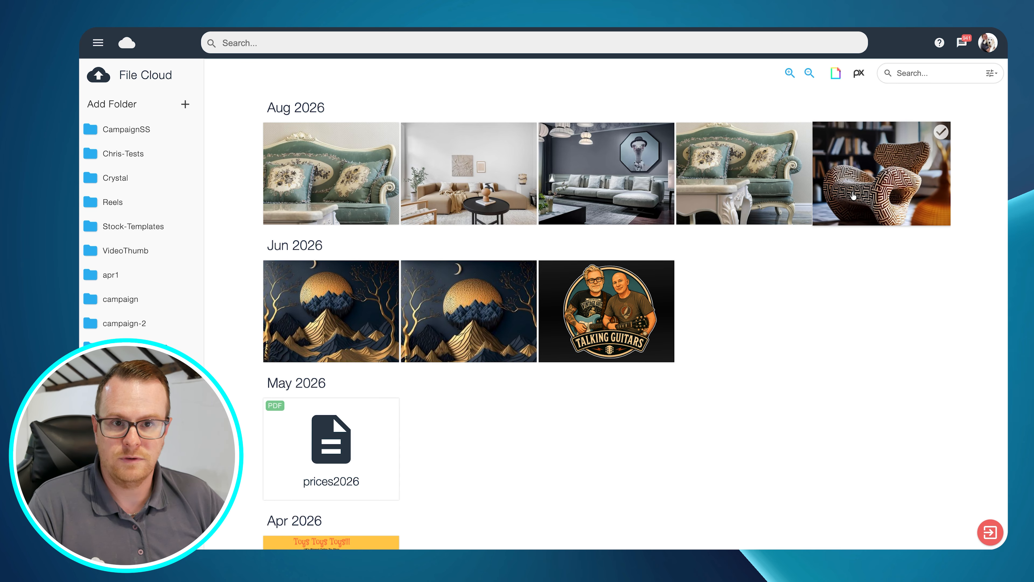
click(369, 166)
click(843, 535)
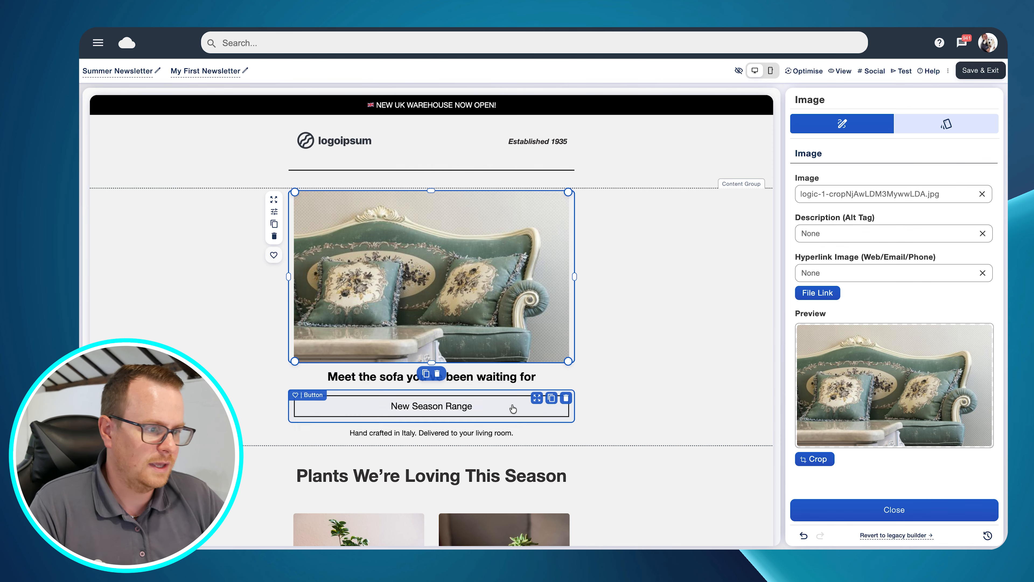
drag(569, 361, 537, 329)
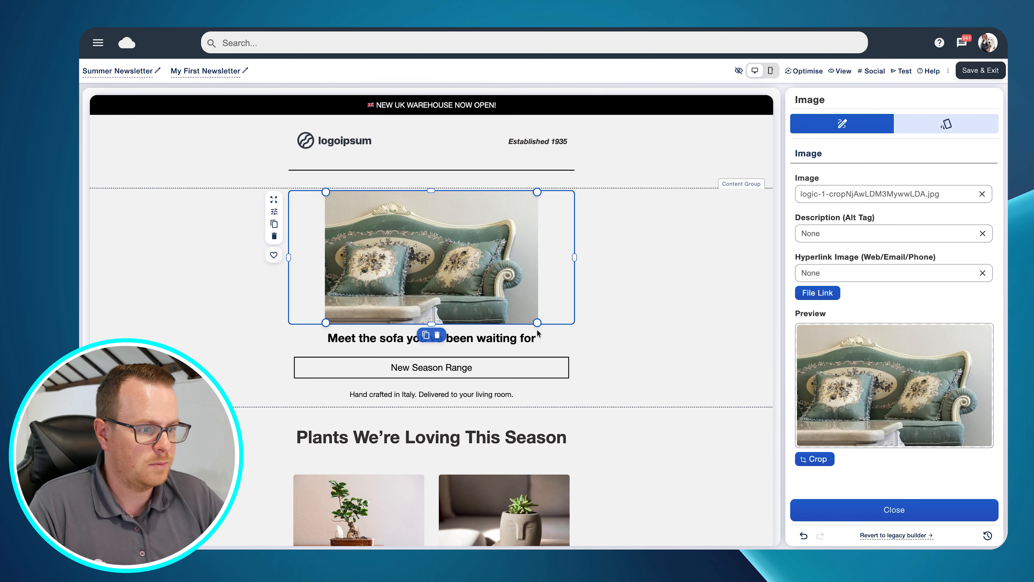
click(873, 508)
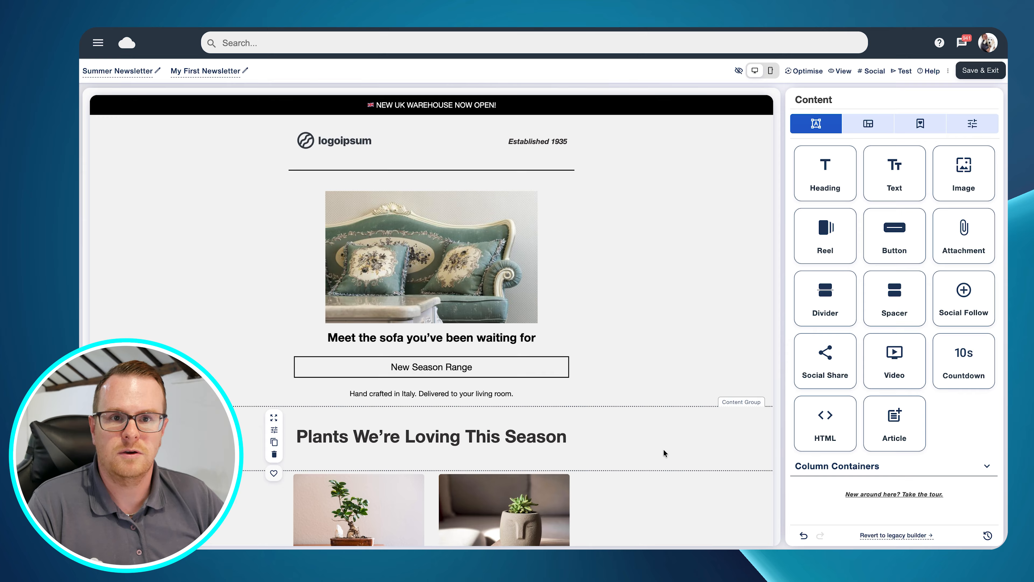
Add an image block as a third column beside the Potted Cactus product, with a heading block beneath it.
click(455, 440)
scroll(455, 411, down, 1)
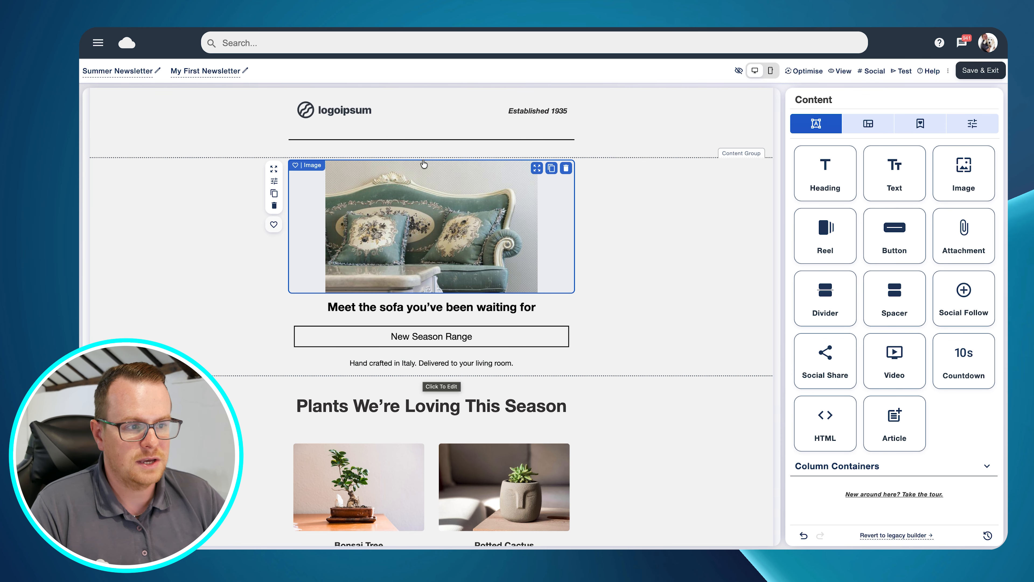
scroll(410, 338, down, 2)
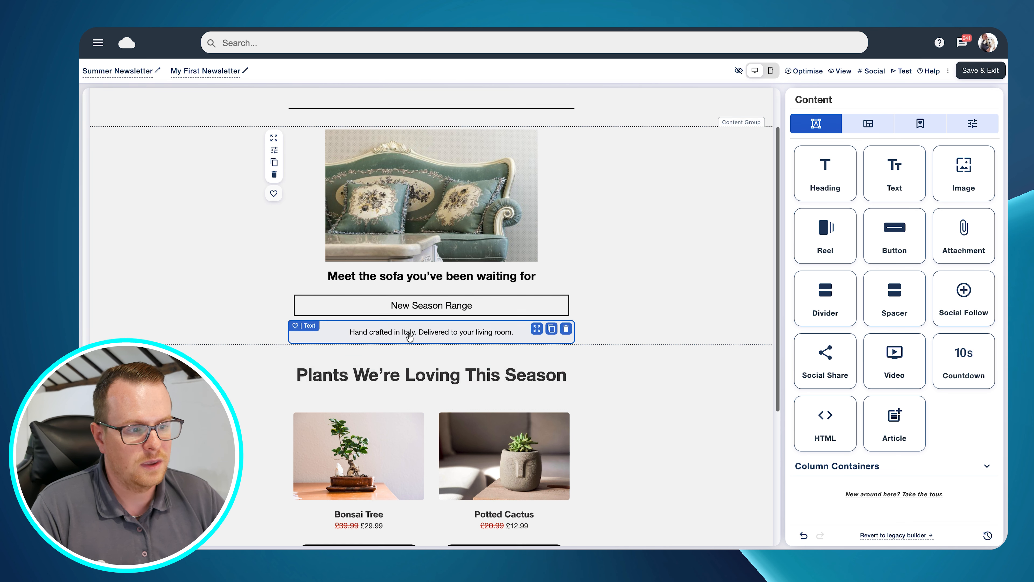
scroll(410, 338, down, 3)
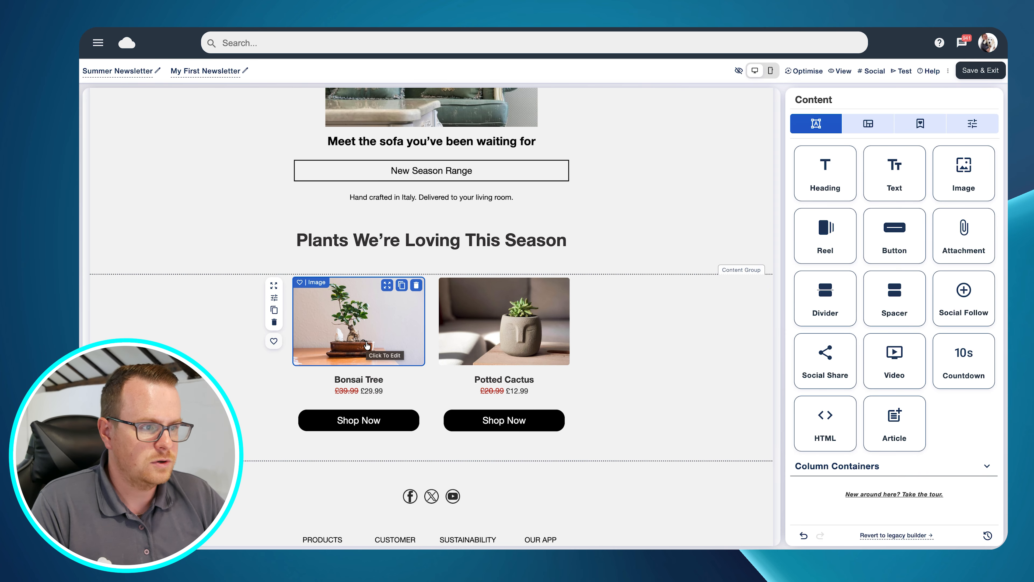
drag(980, 176, 574, 311)
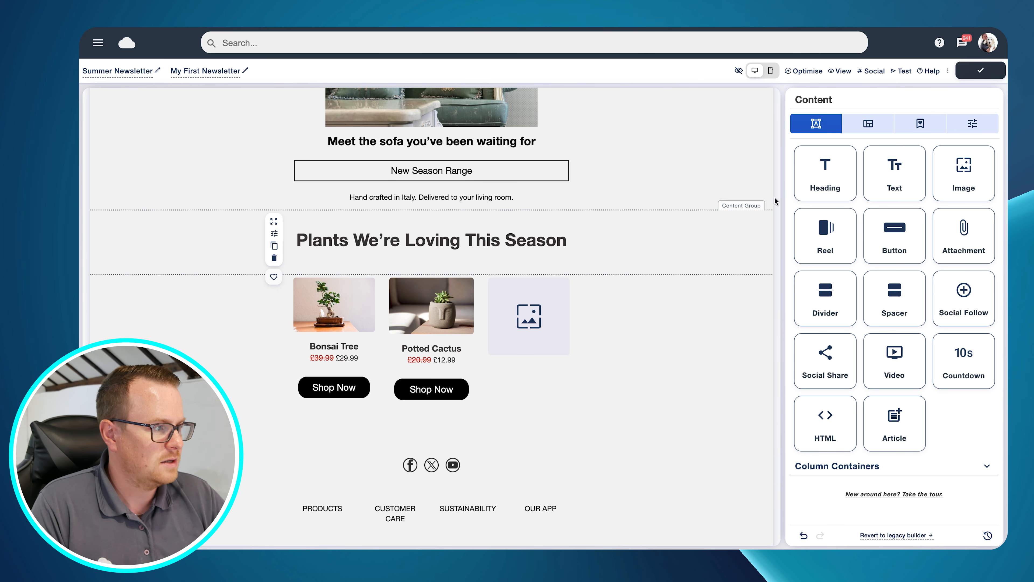
drag(825, 182, 528, 360)
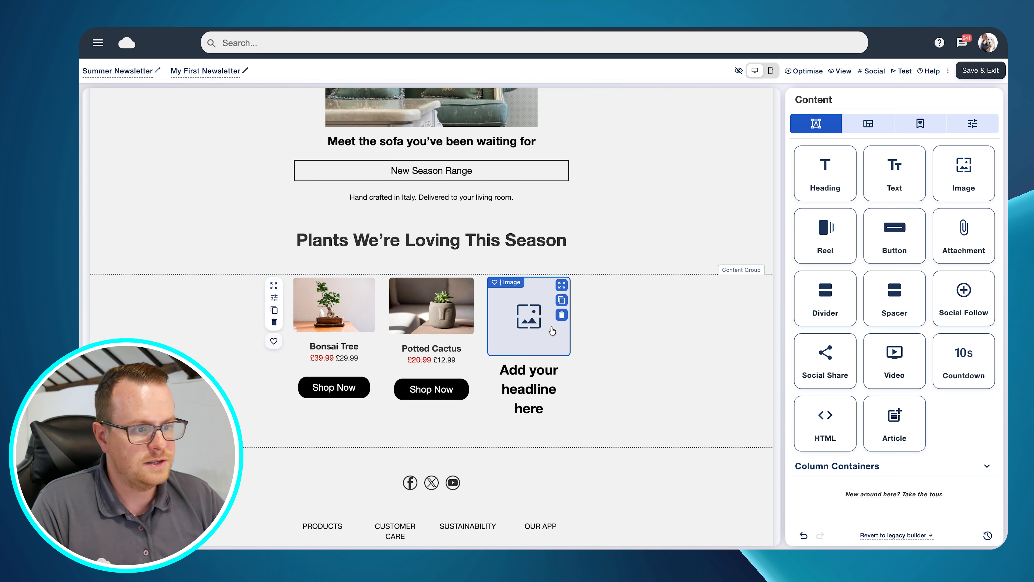
Delete the image and heading blocks from the third product column, removing that column.
click(561, 315)
click(577, 358)
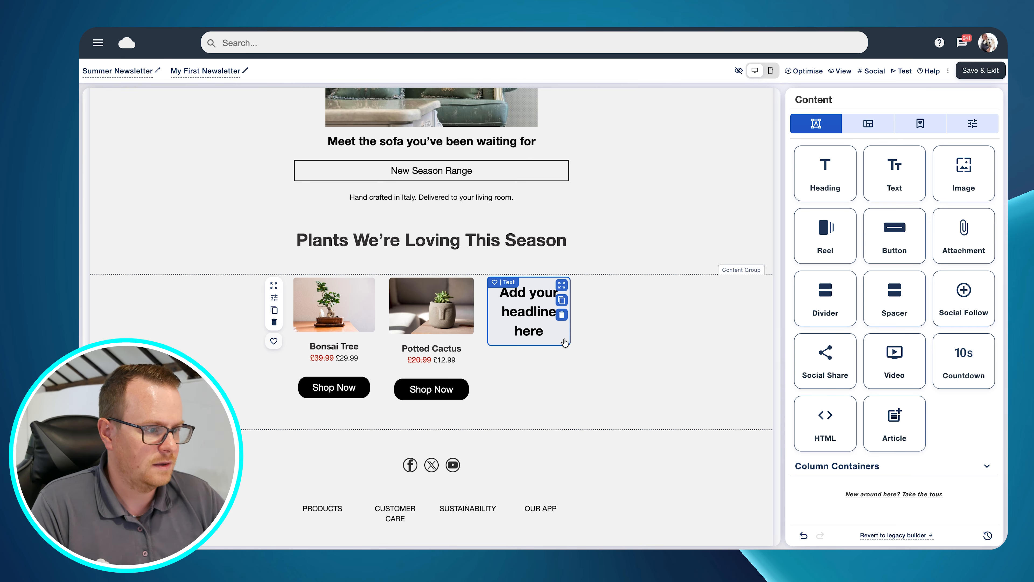
click(562, 320)
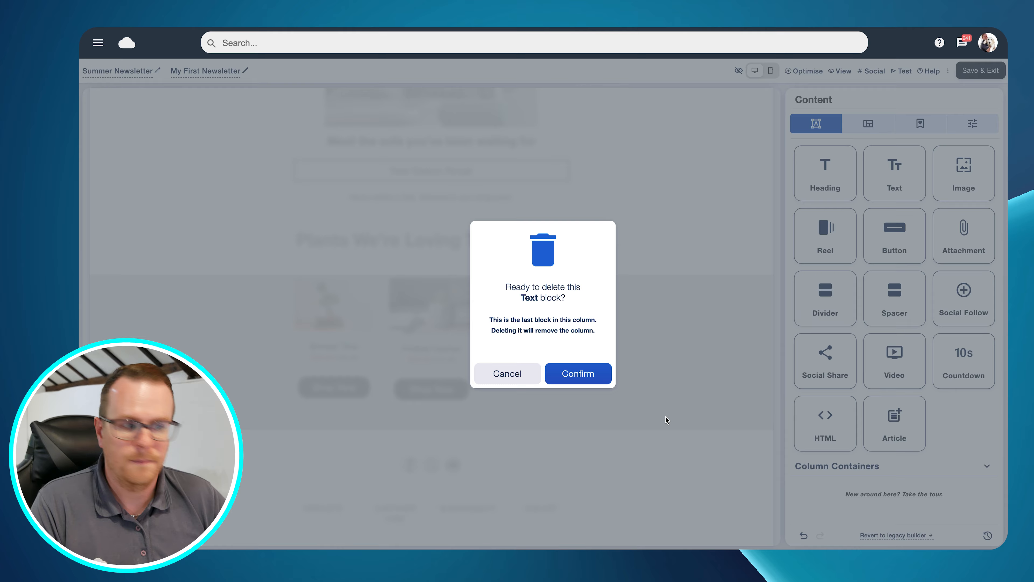
click(584, 373)
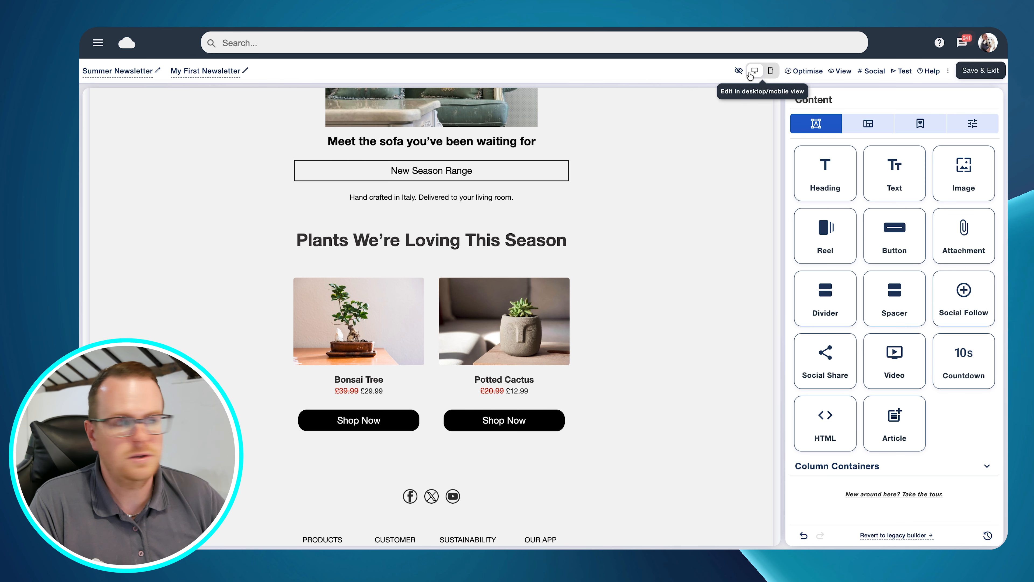
Check the email in the mobile editing view, open and close the sofa headline's text settings, and return to desktop view.
click(770, 71)
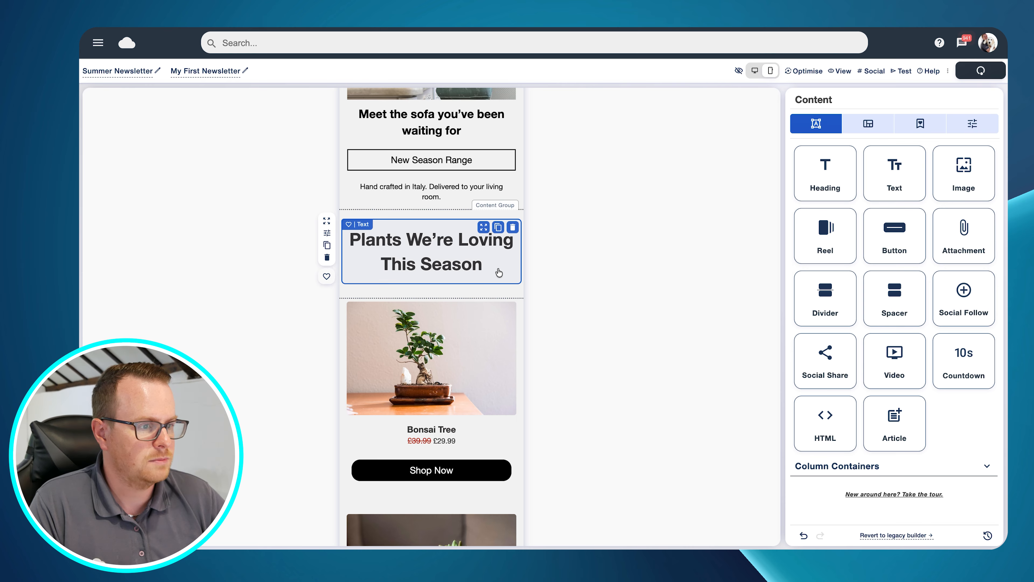
scroll(499, 272, up, 5)
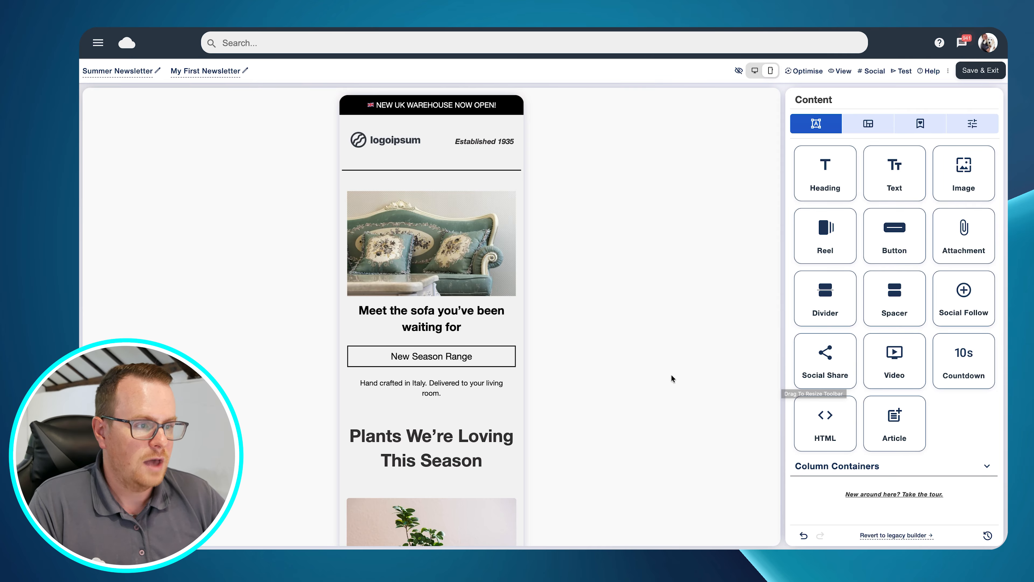
click(416, 331)
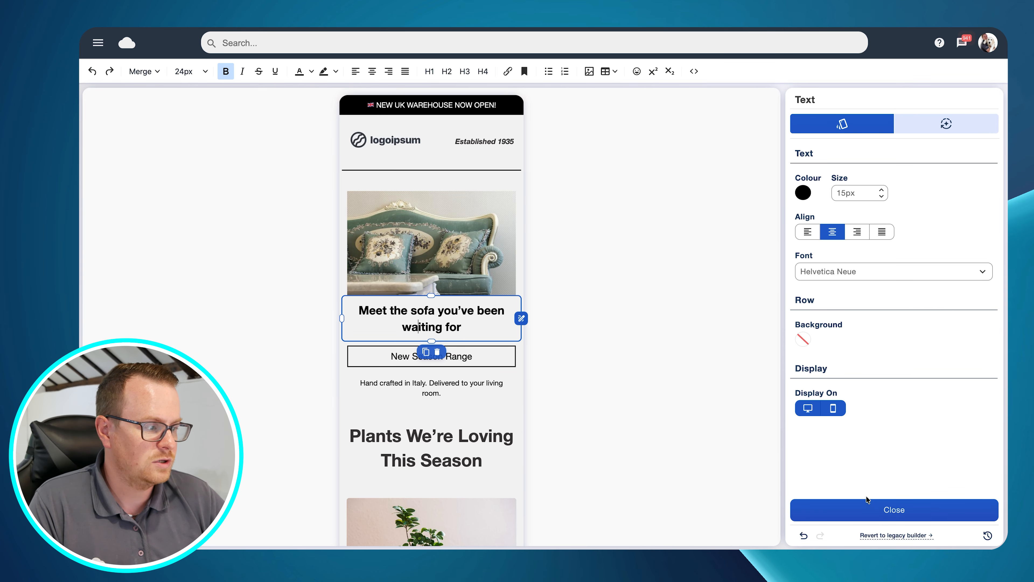
click(874, 512)
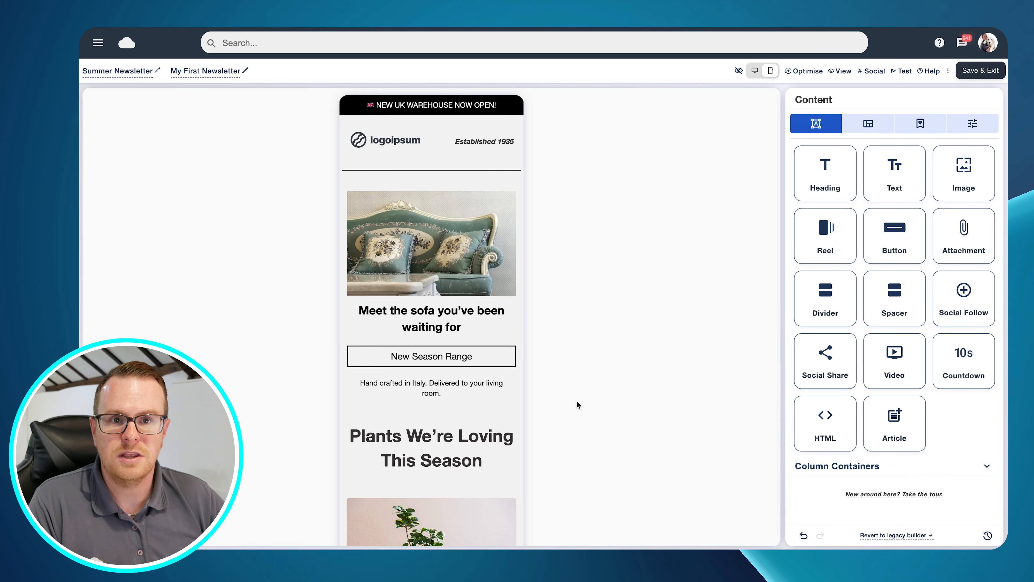
click(754, 71)
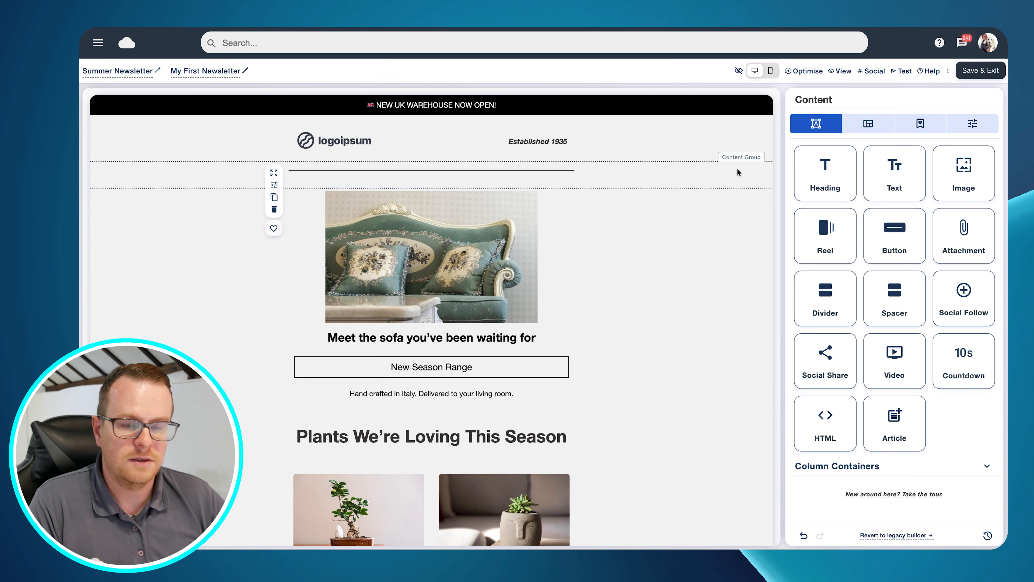
Set the hero sofa image to display on desktop only, and check the layout in mobile and desktop view.
click(456, 266)
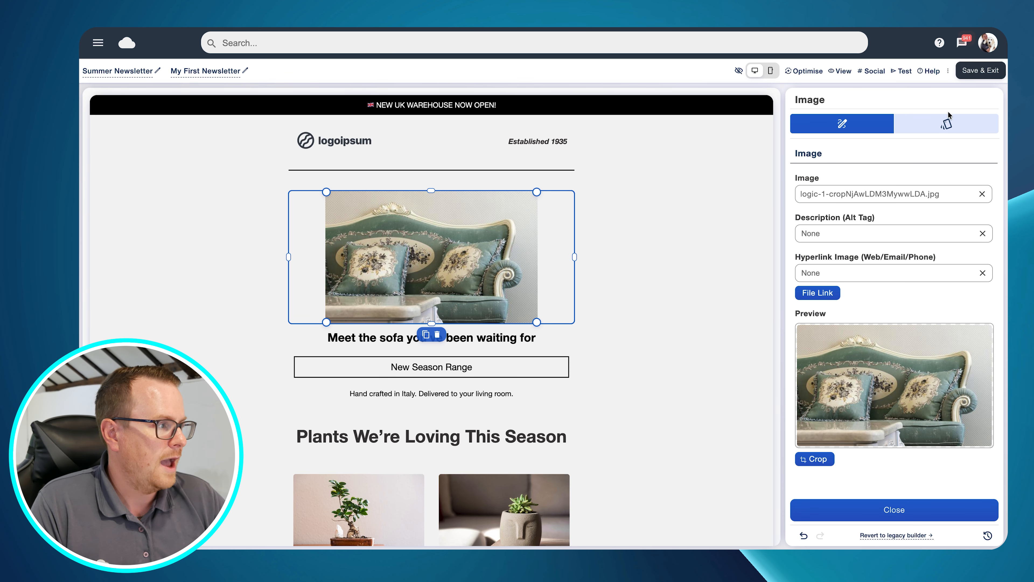
click(964, 128)
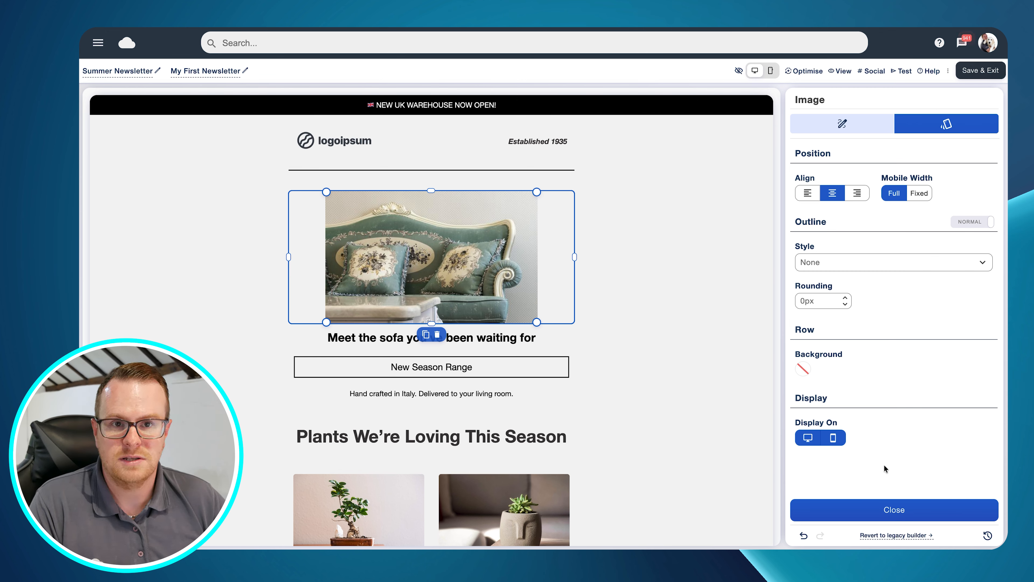
click(834, 438)
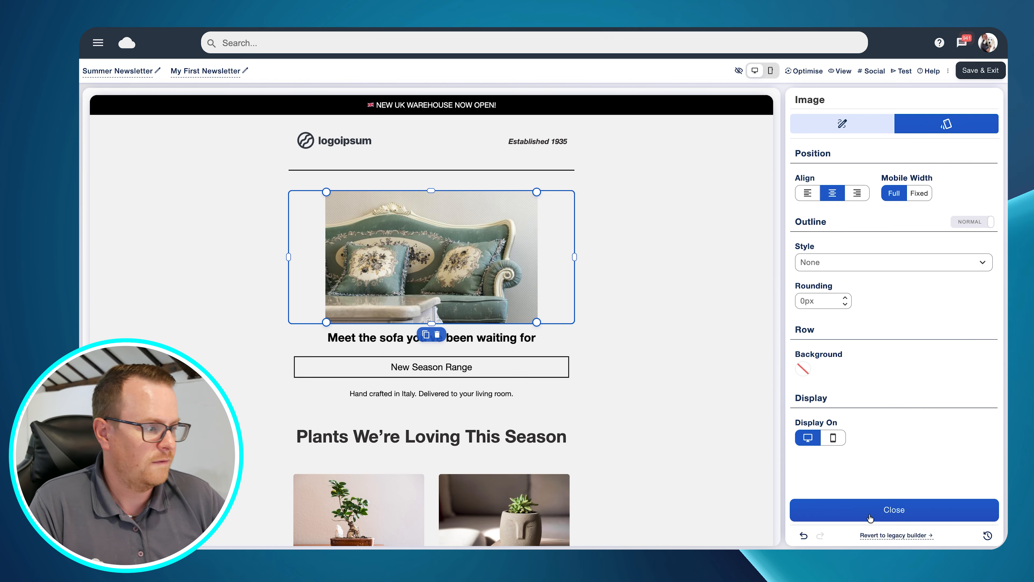
click(770, 70)
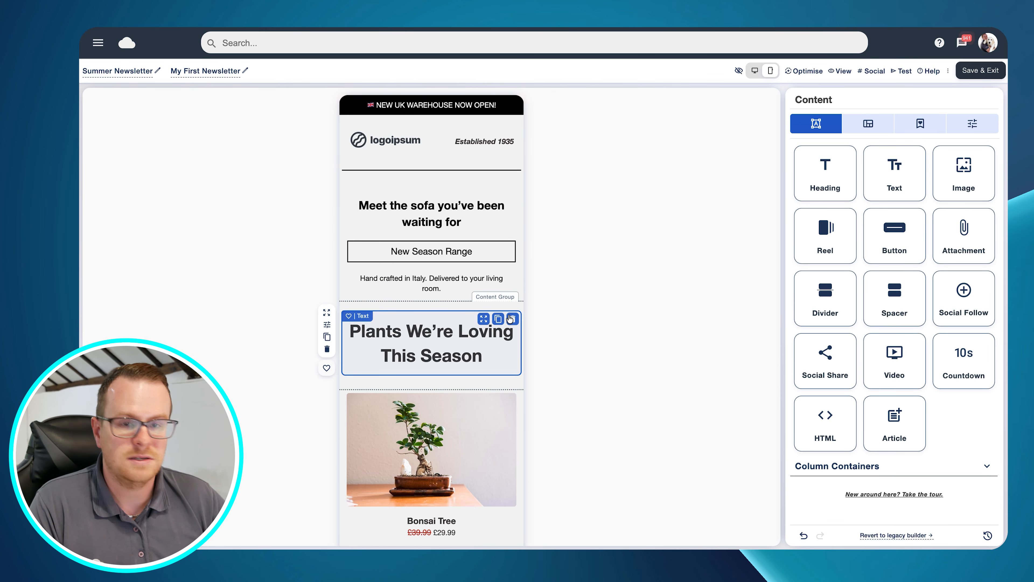
click(755, 70)
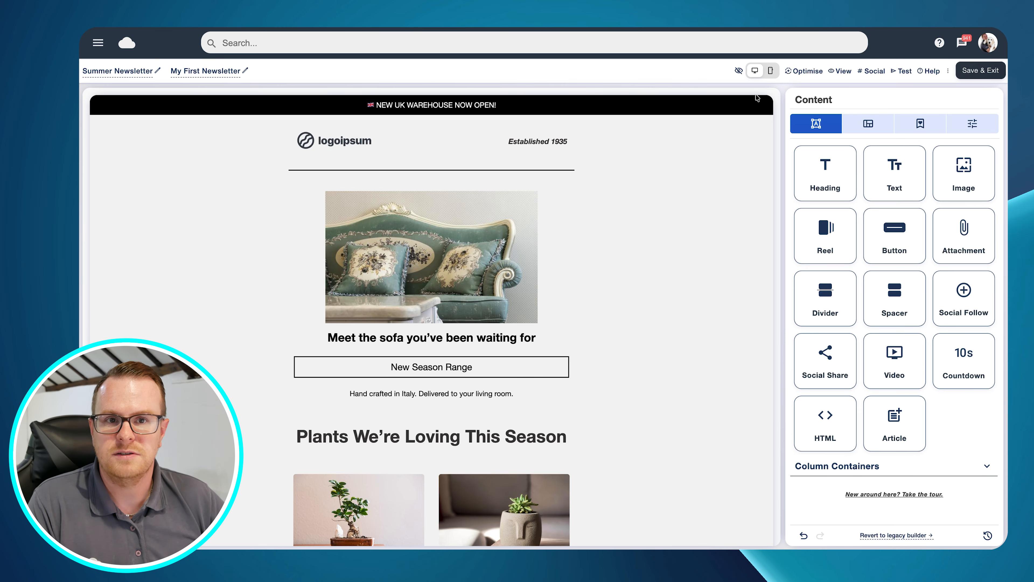
Preview the email in the inbox preview as Desktop, Mobile (L) and Mobile (S).
click(842, 71)
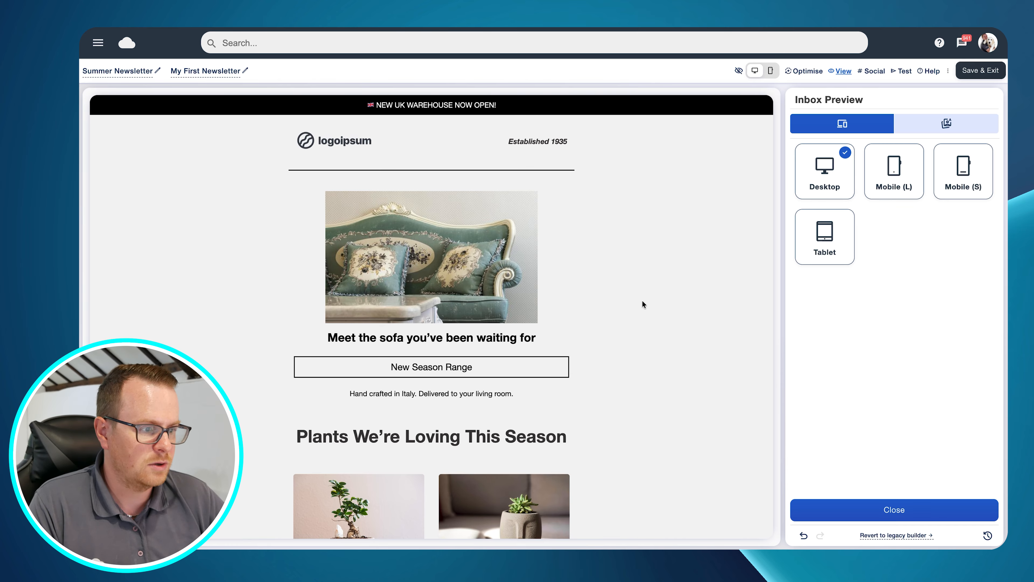
scroll(642, 302, down, 7)
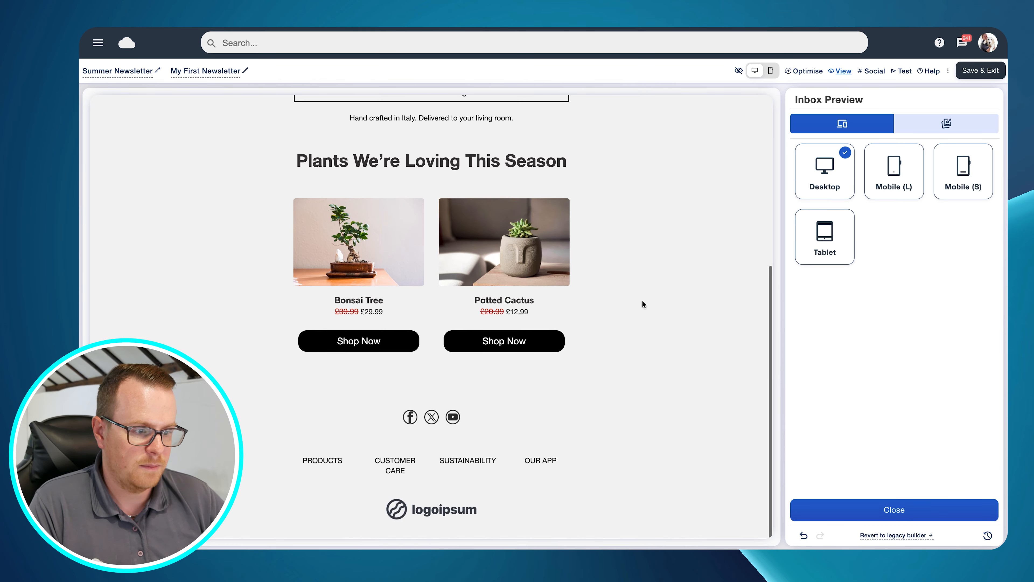
click(894, 171)
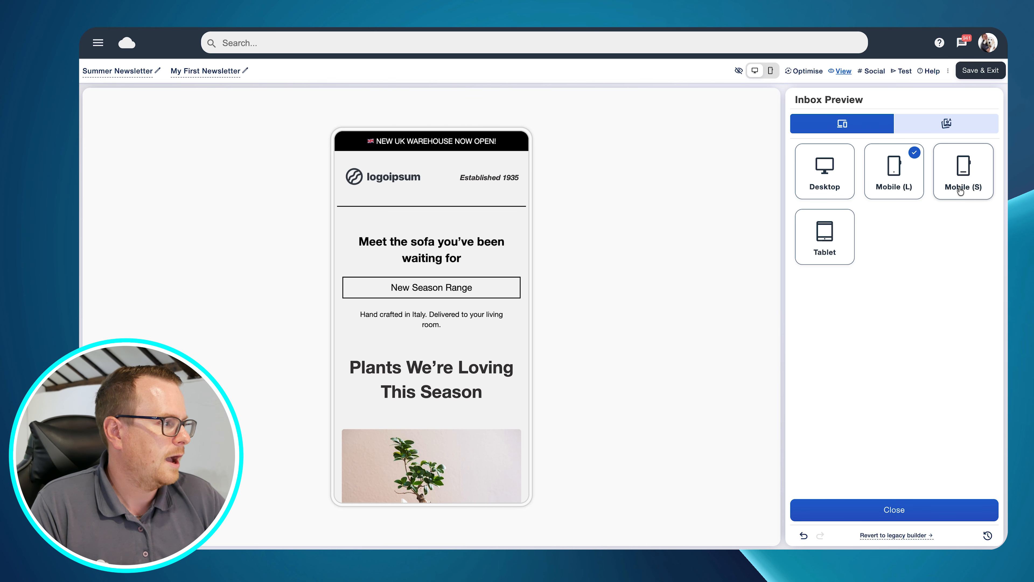
click(977, 191)
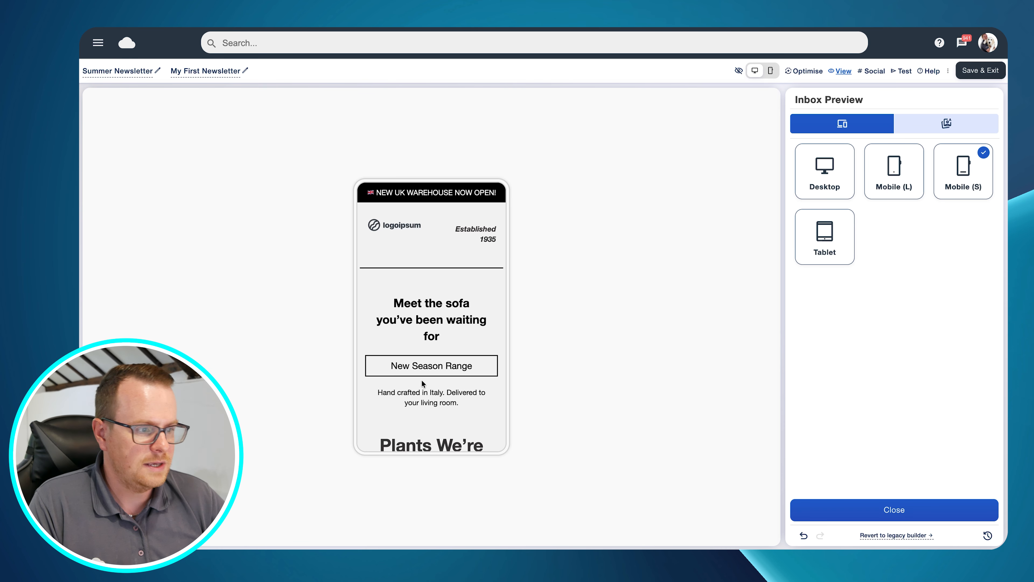
Look through the whole email in the Mobile (S) and Tablet inbox previews, and close the preview.
scroll(422, 383, down, 6)
scroll(423, 384, up, 6)
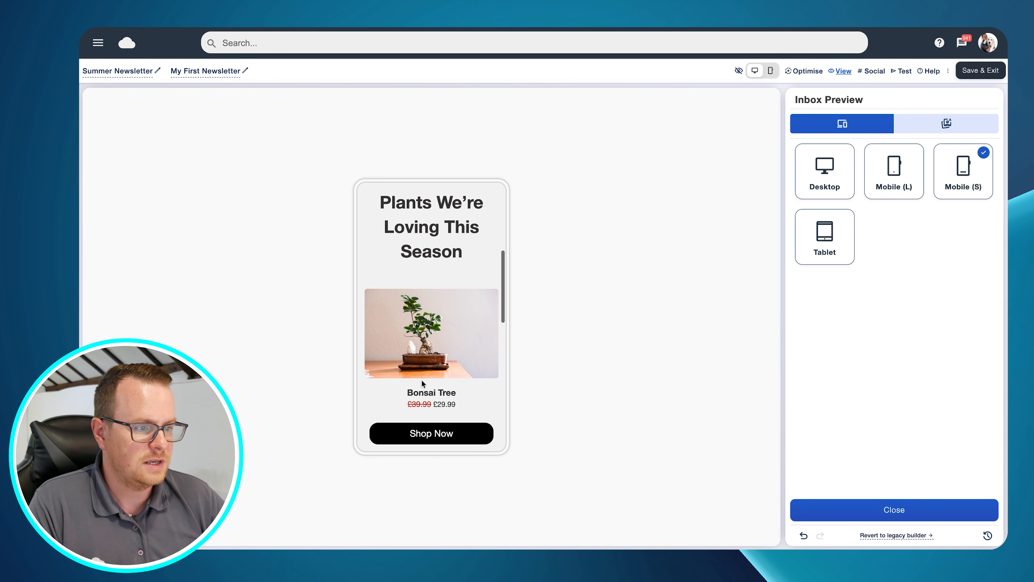
click(826, 243)
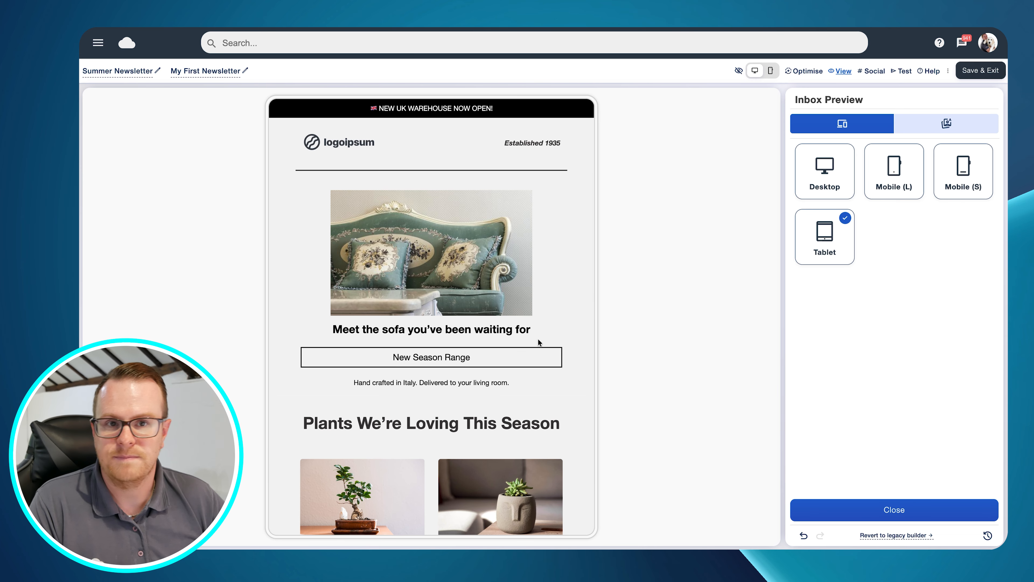
scroll(362, 367, down, 4)
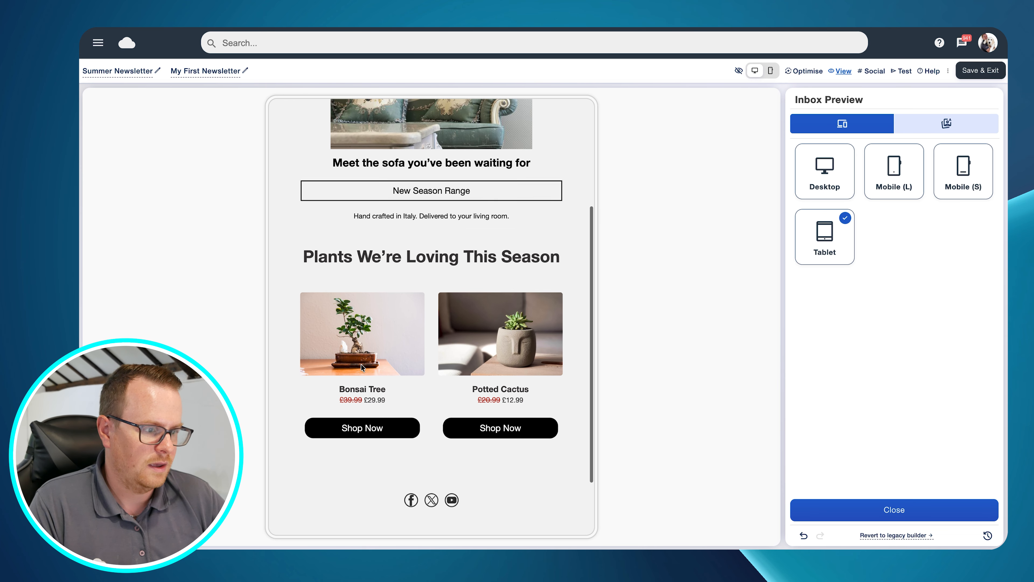
scroll(361, 366, down, 2)
scroll(361, 366, up, 7)
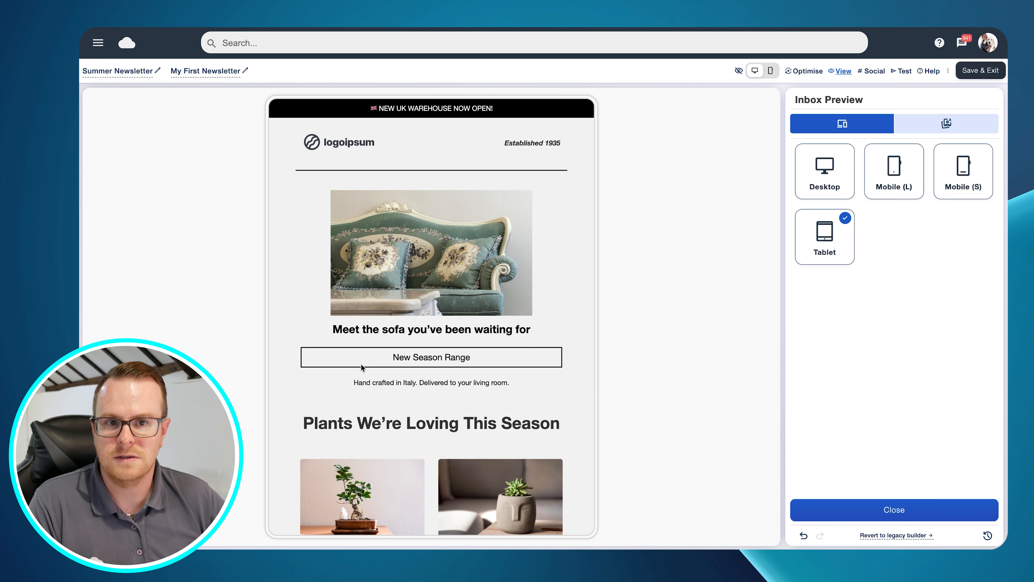
click(827, 508)
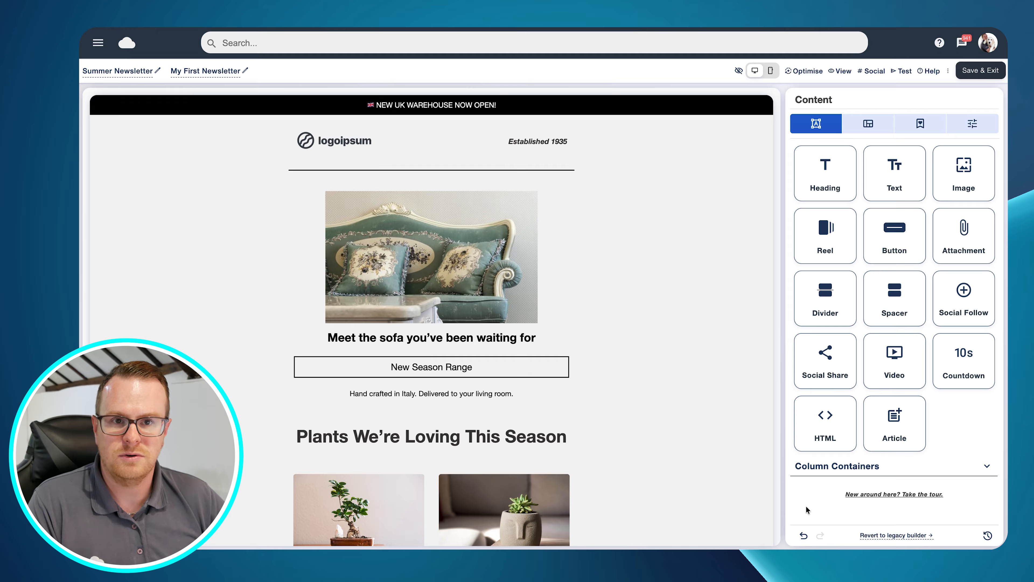
View the test email's recipient and sender settings, and close them without sending.
click(905, 72)
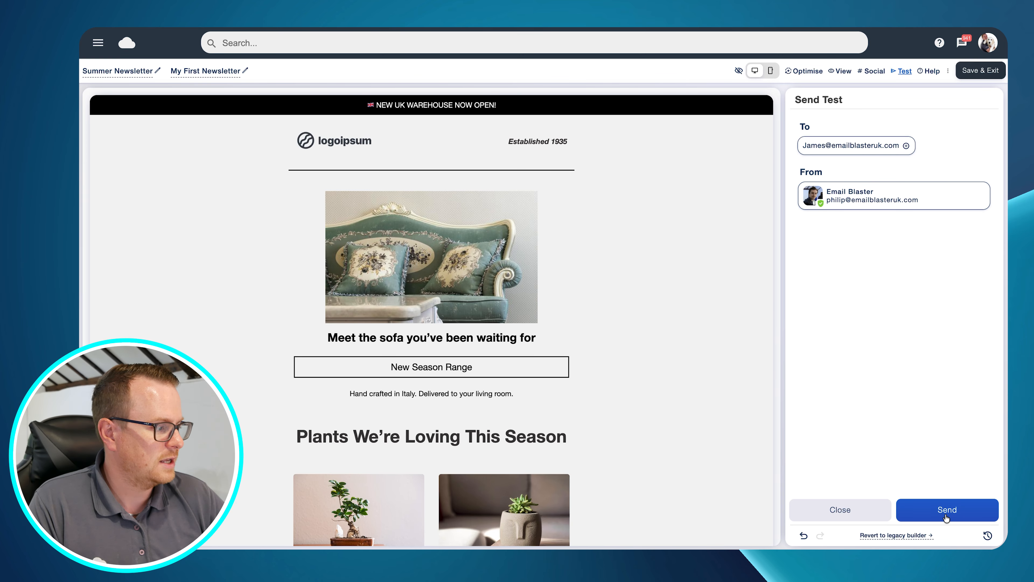
click(849, 515)
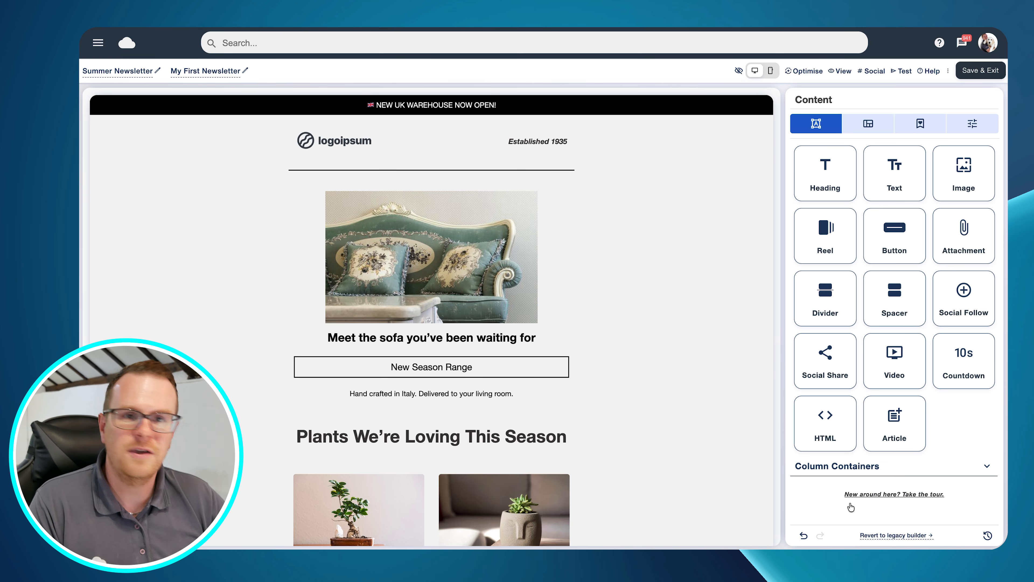